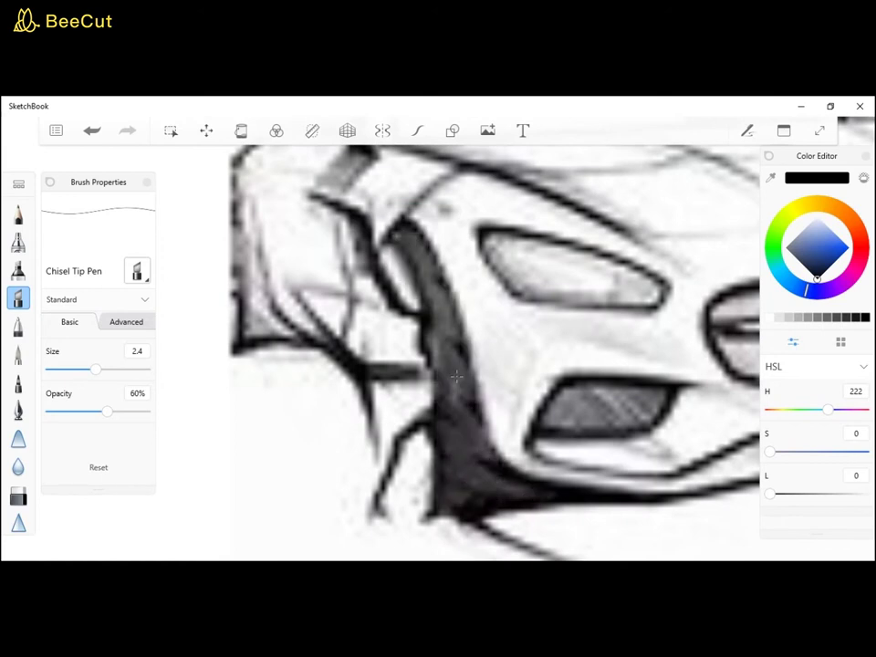
Step: Darken the upper car's near front tire to black with the Chisel Tip Pen, and dismiss the mail notification
drag(394, 230, 478, 422)
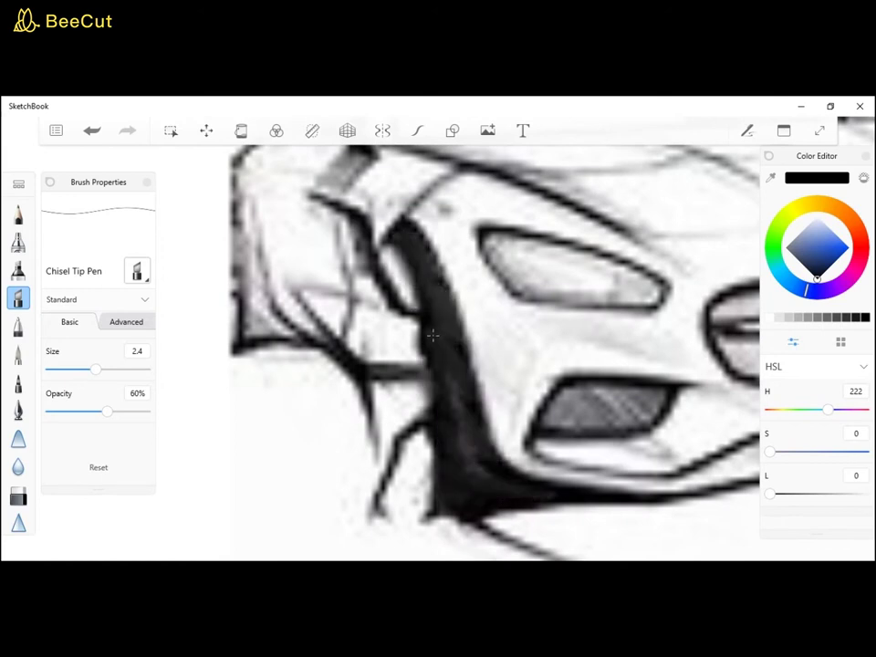
scroll(435, 359, down, 3)
click(853, 435)
click(853, 436)
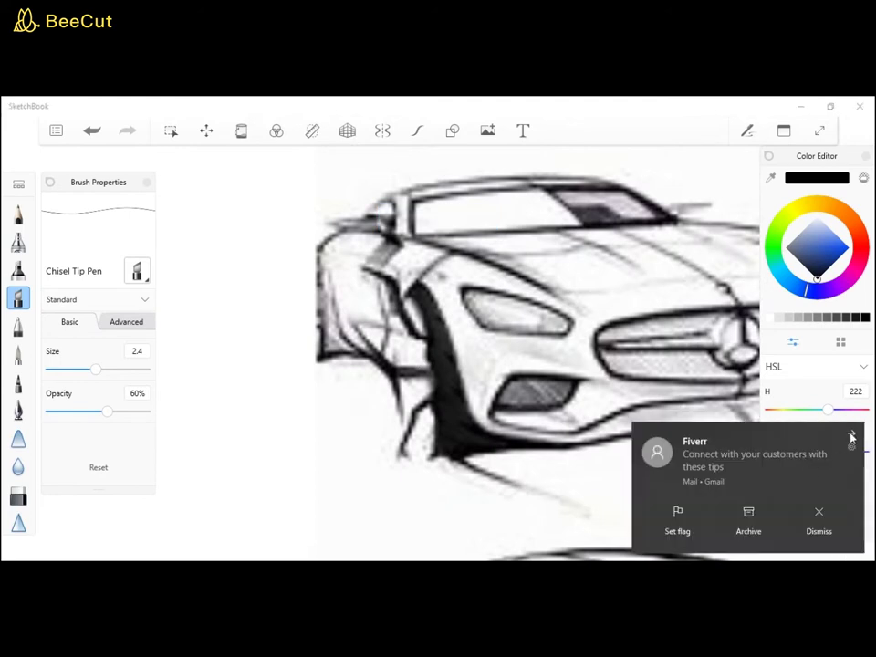
click(852, 436)
Step: Darken the tread of the upper car's rear wheel in black
scroll(516, 379, up, 5)
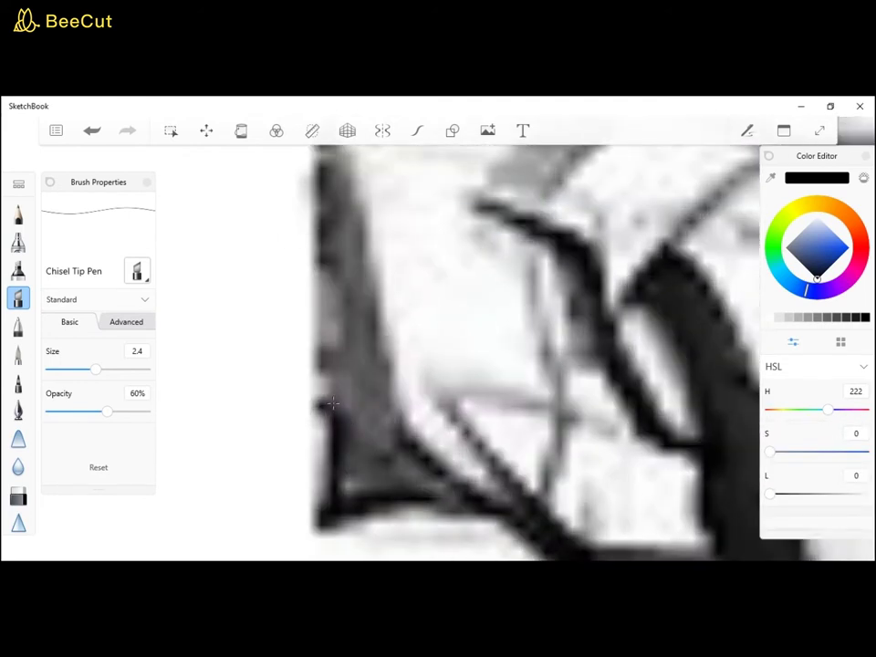
scroll(352, 211, down, 5)
scroll(548, 321, up, 6)
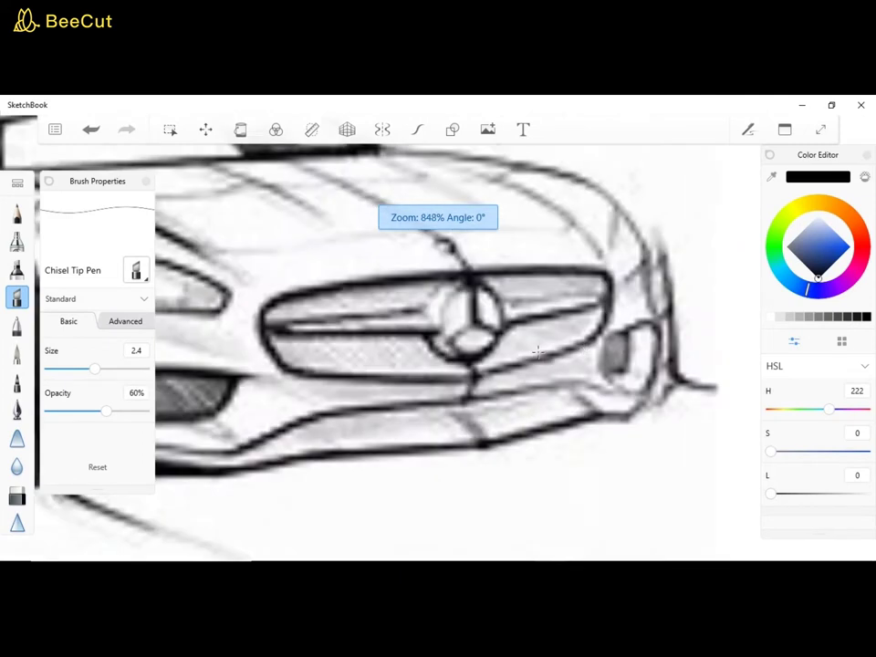
Step: Fill both lower air intakes in the upper car's front bumper with black
mouse_move(551, 324)
mouse_down()
mouse_move(579, 404)
mouse_move(559, 316)
mouse_move(560, 375)
mouse_up()
scroll(560, 375, down, 5)
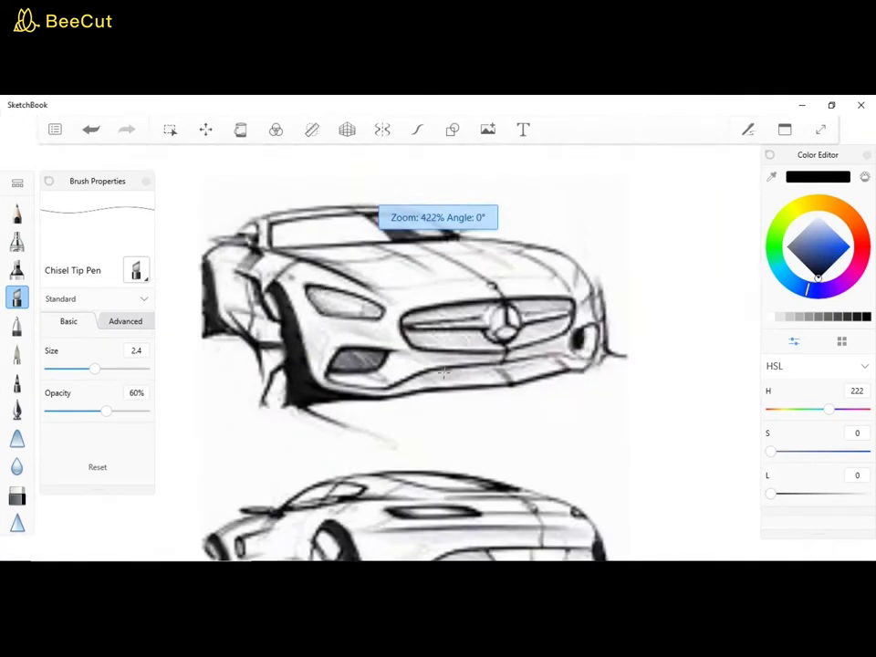
scroll(368, 351, up, 5)
mouse_move(369, 351)
mouse_down()
mouse_move(529, 353)
mouse_move(351, 378)
mouse_move(430, 387)
mouse_move(363, 384)
mouse_move(397, 349)
mouse_move(366, 364)
mouse_move(430, 391)
mouse_up()
scroll(424, 407, down, 5)
Step: Fill the upper car's grille with black around the star emblem, leaving the bright horizontal bar uncovered
scroll(337, 306, up, 5)
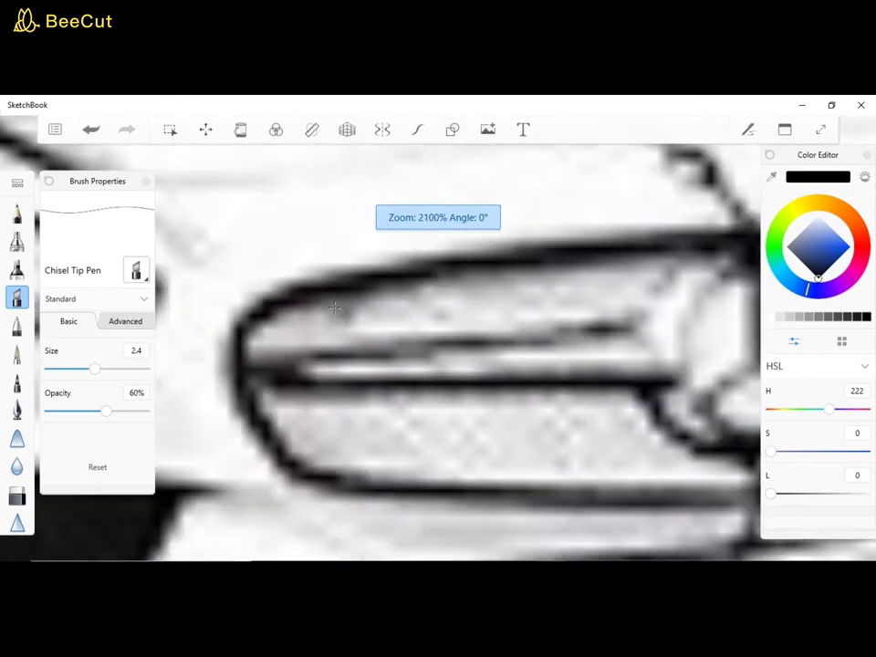
mouse_move(337, 306)
mouse_down()
mouse_move(640, 271)
mouse_move(375, 298)
mouse_move(561, 304)
mouse_move(471, 322)
mouse_move(313, 333)
mouse_move(256, 391)
mouse_move(298, 339)
mouse_move(418, 323)
mouse_move(426, 305)
mouse_move(508, 266)
mouse_move(656, 265)
mouse_move(399, 319)
mouse_up()
click(146, 181)
mouse_move(257, 396)
mouse_down()
mouse_move(391, 410)
mouse_move(400, 417)
mouse_move(362, 430)
mouse_move(433, 451)
mouse_move(323, 458)
mouse_move(402, 468)
mouse_move(728, 471)
mouse_move(617, 412)
mouse_move(500, 412)
mouse_move(439, 463)
mouse_move(287, 398)
mouse_move(310, 406)
mouse_move(489, 407)
mouse_move(663, 452)
mouse_move(725, 483)
mouse_move(493, 489)
mouse_move(344, 477)
mouse_move(288, 418)
mouse_move(563, 433)
mouse_up()
scroll(273, 358, down, 5)
scroll(420, 365, up, 6)
mouse_move(253, 267)
mouse_down()
mouse_move(457, 268)
mouse_move(573, 277)
mouse_move(362, 293)
mouse_move(267, 263)
mouse_move(443, 267)
mouse_move(410, 290)
mouse_move(489, 268)
mouse_move(391, 356)
mouse_move(407, 392)
mouse_move(546, 350)
mouse_move(532, 422)
mouse_move(221, 525)
mouse_move(253, 504)
mouse_move(359, 475)
mouse_move(324, 462)
mouse_move(353, 411)
mouse_move(557, 373)
mouse_move(560, 388)
mouse_move(414, 461)
mouse_move(288, 509)
mouse_move(220, 505)
mouse_move(418, 422)
mouse_up()
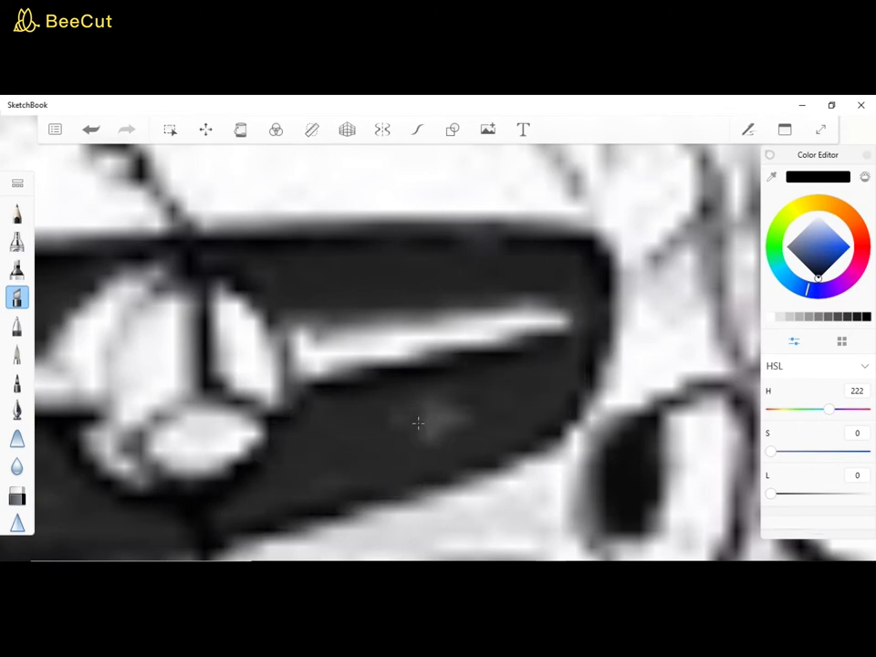
Step: Shade the star emblem at the centre of the upper car's grille in black
scroll(522, 409, down, 5)
scroll(429, 375, up, 4)
mouse_move(370, 329)
mouse_down()
mouse_move(342, 414)
mouse_move(406, 442)
mouse_move(383, 357)
mouse_move(402, 327)
mouse_move(423, 471)
mouse_up()
scroll(370, 362, down, 4)
scroll(349, 365, up, 4)
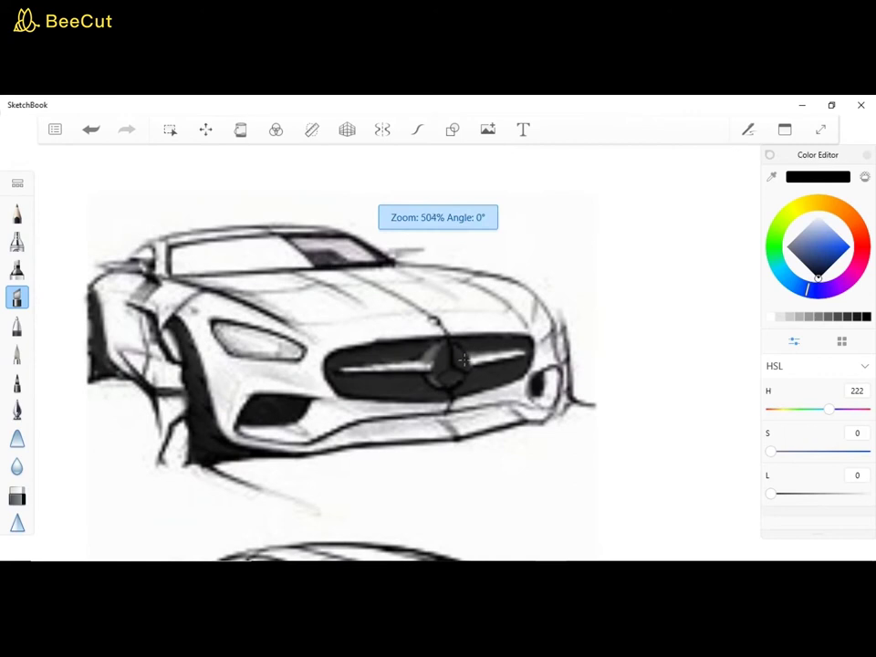
scroll(508, 414, down, 5)
scroll(251, 410, up, 3)
scroll(252, 409, up, 4)
drag(268, 332, 280, 378)
scroll(279, 378, down, 8)
scroll(340, 369, up, 8)
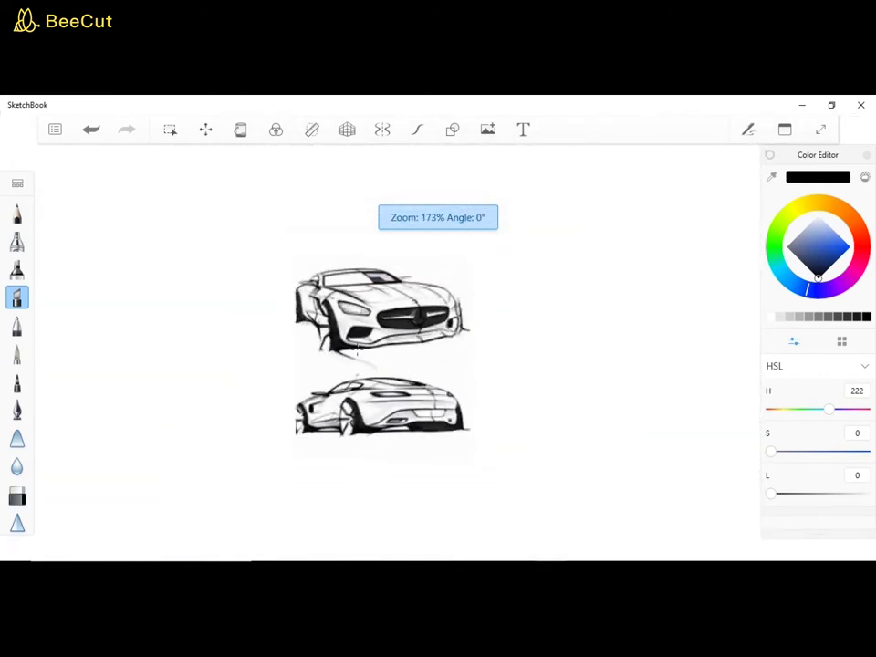
Step: Set the Chisel Tip Pen to size 3.9 and 45% opacity, and layer black over the upper car's windshield
click(18, 299)
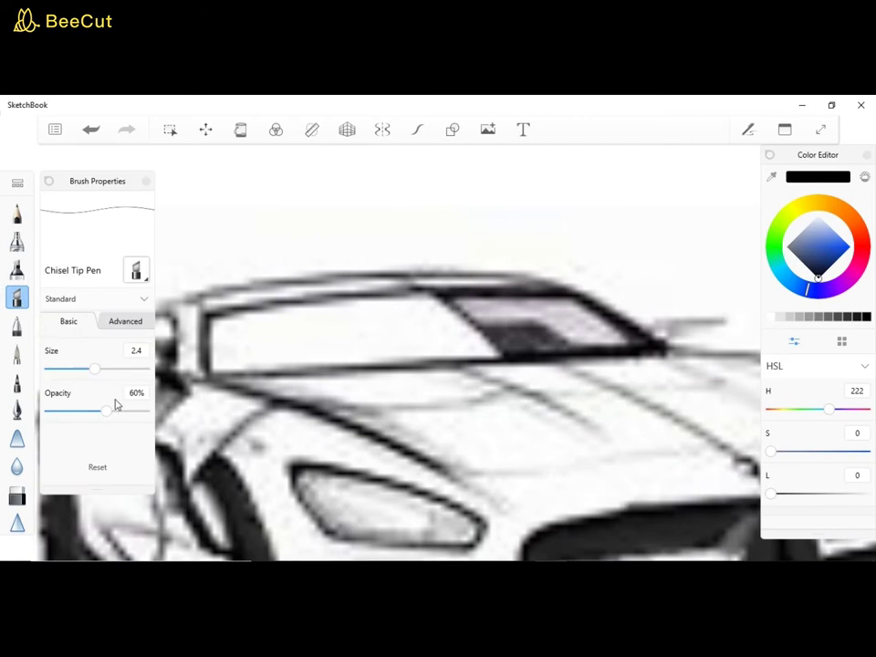
click(146, 180)
mouse_move(222, 327)
mouse_down()
mouse_move(249, 354)
mouse_move(453, 340)
mouse_move(579, 319)
mouse_move(303, 338)
mouse_move(365, 323)
mouse_up()
mouse_move(466, 294)
mouse_down()
mouse_move(509, 337)
mouse_move(622, 342)
mouse_up()
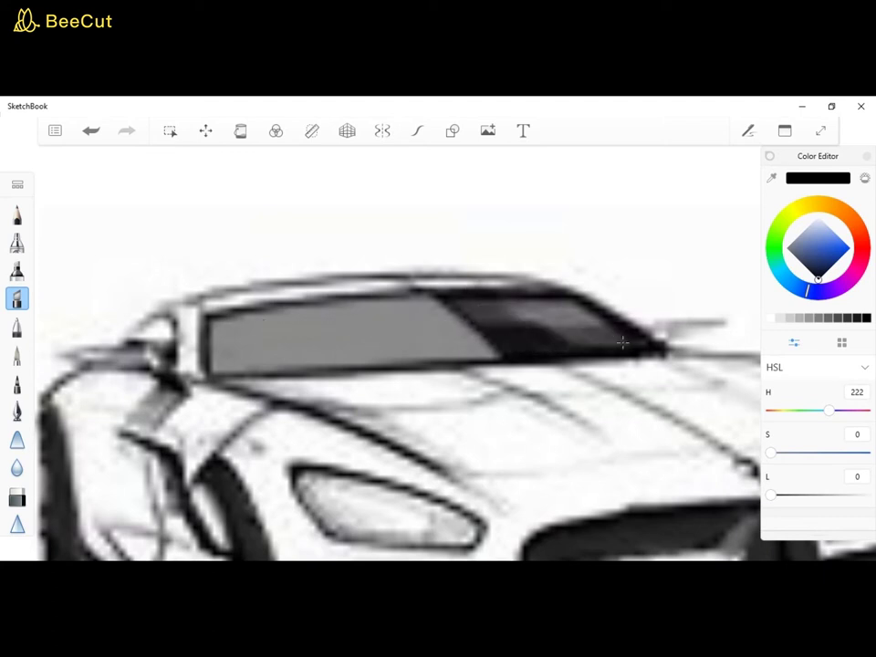
mouse_move(226, 339)
mouse_down()
mouse_move(316, 355)
mouse_move(260, 328)
mouse_move(427, 320)
mouse_move(350, 349)
mouse_move(494, 349)
mouse_move(561, 331)
mouse_up()
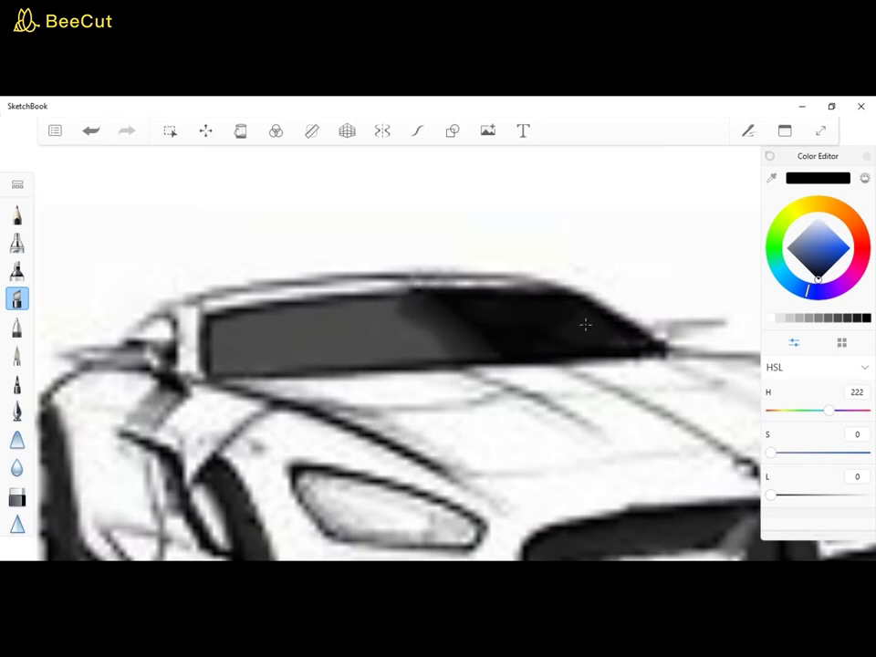
scroll(585, 324, down, 3)
Step: Blend the transition between the grey and black tones on the upper car's windshield with the water-drop brush
click(18, 467)
scroll(415, 309, up, 4)
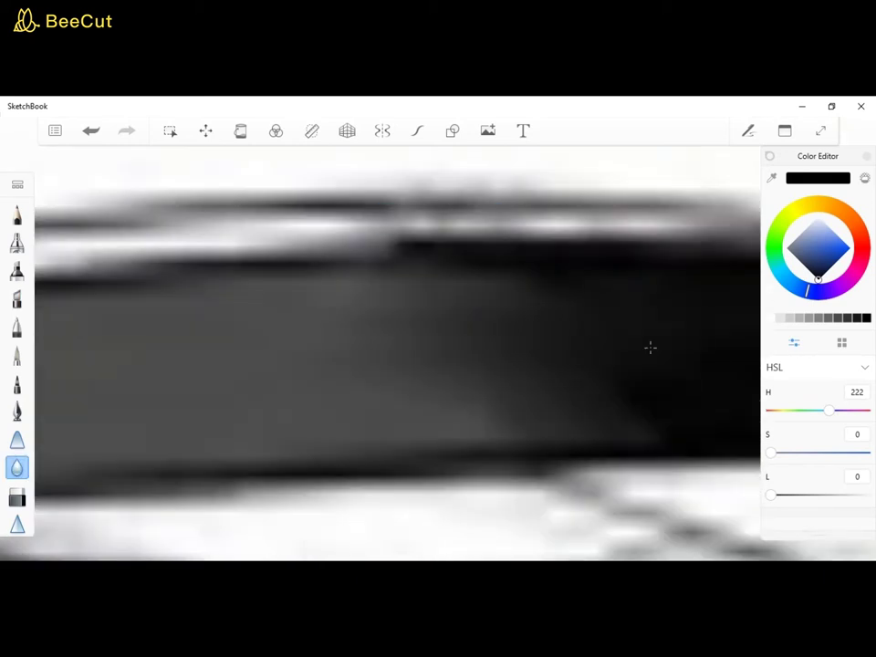
scroll(450, 342, down, 3)
scroll(460, 353, up, 3)
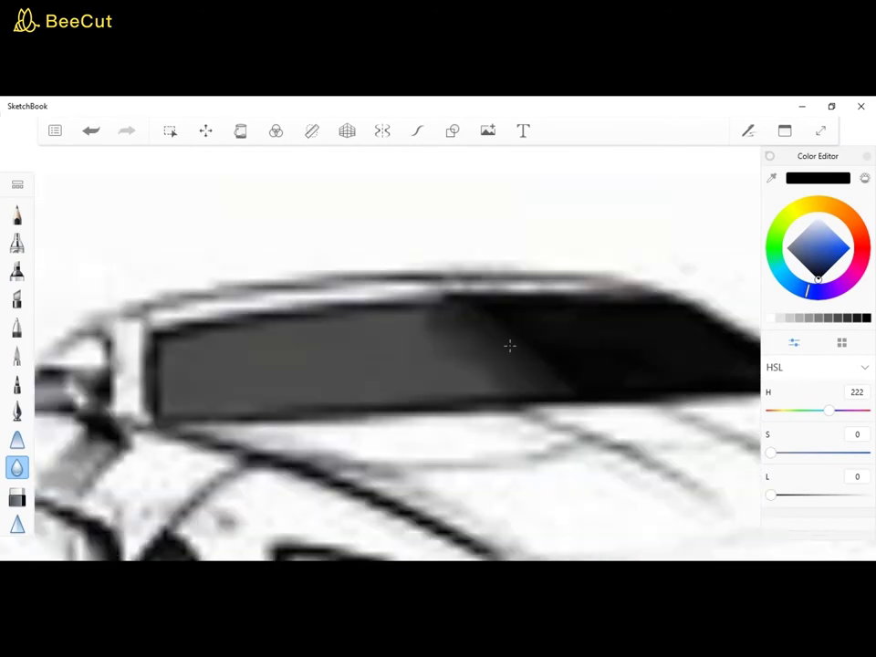
scroll(512, 350, down, 3)
scroll(435, 336, up, 3)
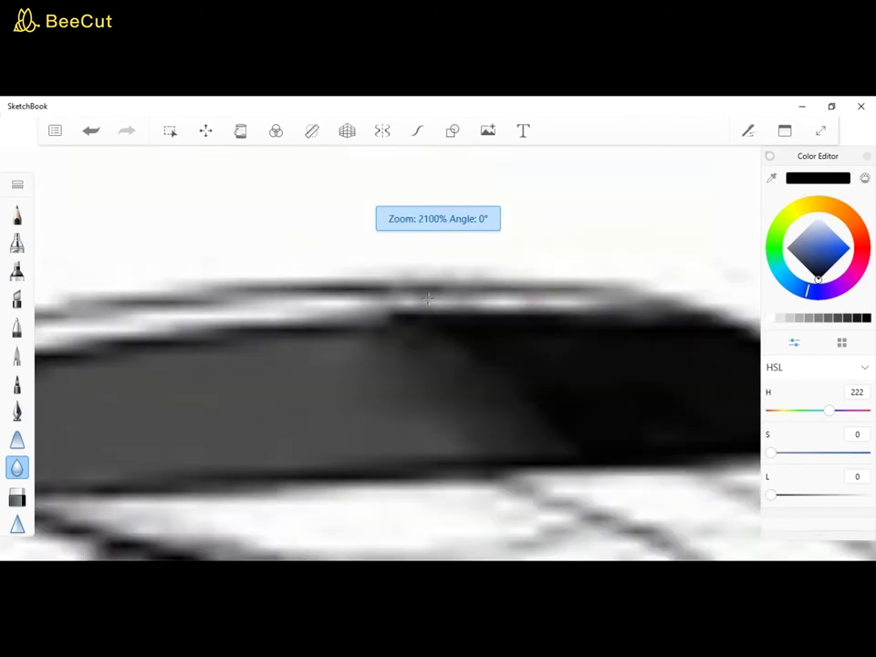
drag(539, 380, 337, 347)
mouse_move(566, 384)
mouse_down()
mouse_move(376, 342)
mouse_move(323, 362)
mouse_move(536, 374)
mouse_move(495, 392)
mouse_move(396, 397)
mouse_move(468, 394)
mouse_up()
scroll(375, 366, down, 3)
scroll(361, 365, up, 2)
click(17, 467)
scroll(398, 396, up, 2)
scroll(402, 367, down, 5)
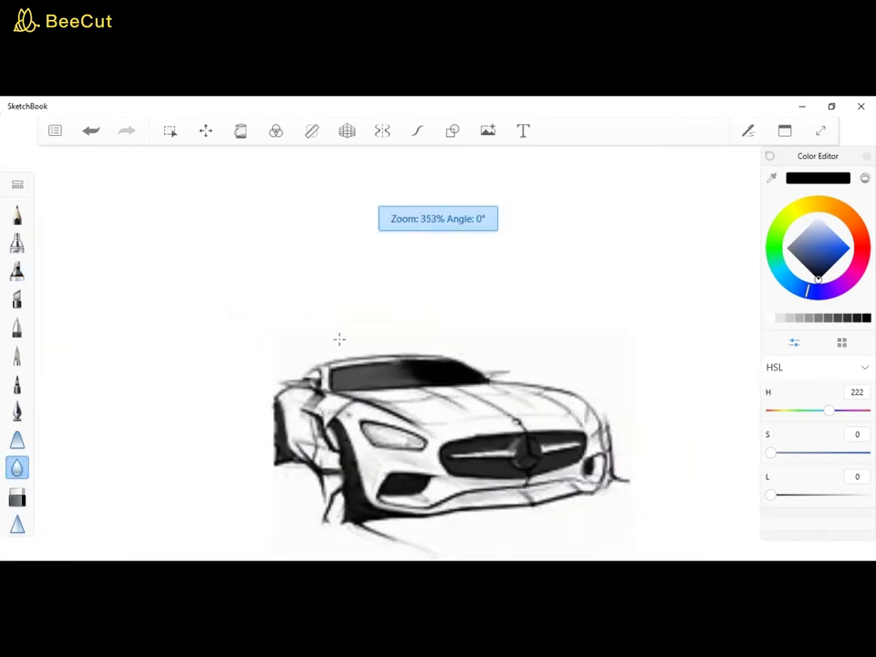
scroll(340, 340, down, 2)
Step: Fill the lower car's side windows with black using the Chisel Tip Pen
scroll(326, 400, up, 6)
click(17, 271)
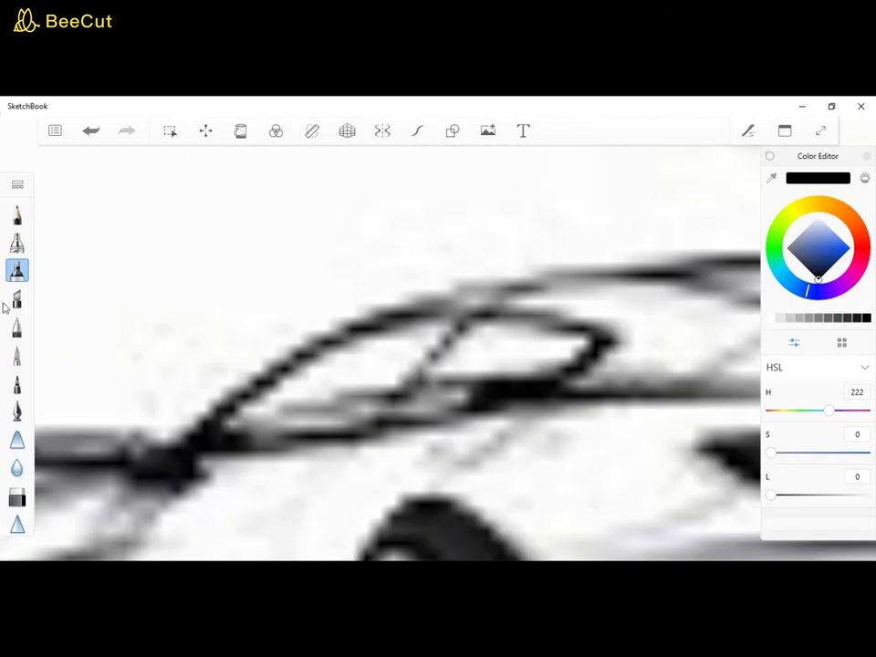
click(17, 300)
mouse_move(547, 338)
mouse_down()
mouse_move(301, 384)
mouse_move(576, 347)
mouse_move(346, 402)
mouse_move(507, 360)
mouse_move(488, 366)
mouse_up()
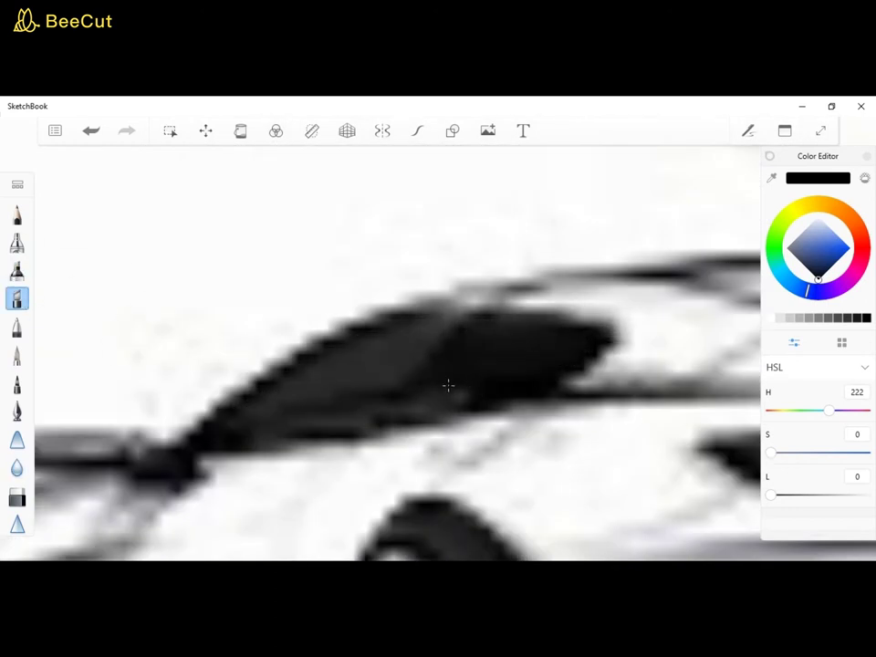
scroll(401, 347, down, 4)
Step: Set the Chisel Tip Pen size to 2.7 and fill the lower car's rear window with black
scroll(506, 321, up, 4)
double_click(17, 299)
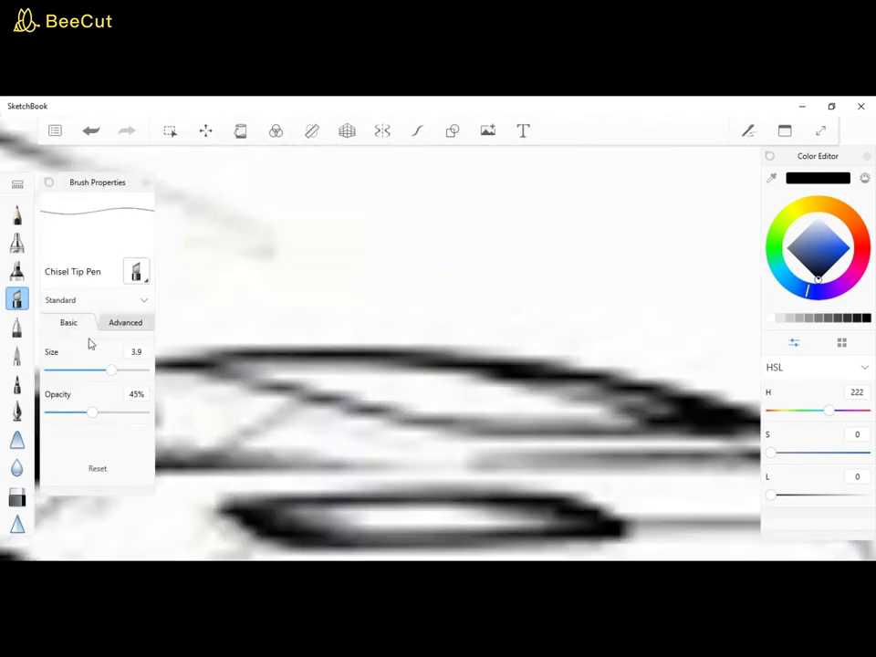
mouse_move(313, 374)
mouse_down()
mouse_move(609, 392)
mouse_move(548, 413)
mouse_move(481, 376)
mouse_move(226, 367)
mouse_move(539, 408)
mouse_move(410, 385)
mouse_move(379, 404)
mouse_move(649, 414)
mouse_move(347, 391)
mouse_move(420, 391)
mouse_up()
scroll(421, 392, down, 3)
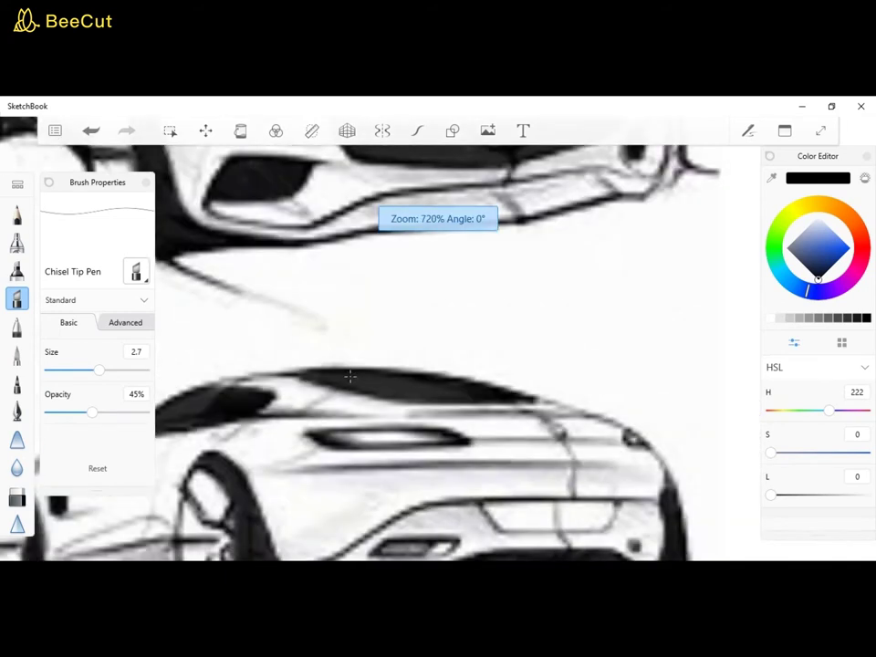
Step: Darken the vent in the lower car's rear bumper with black
scroll(391, 472, up, 2)
scroll(391, 472, up, 2)
drag(370, 406, 421, 391)
scroll(496, 446, down, 10)
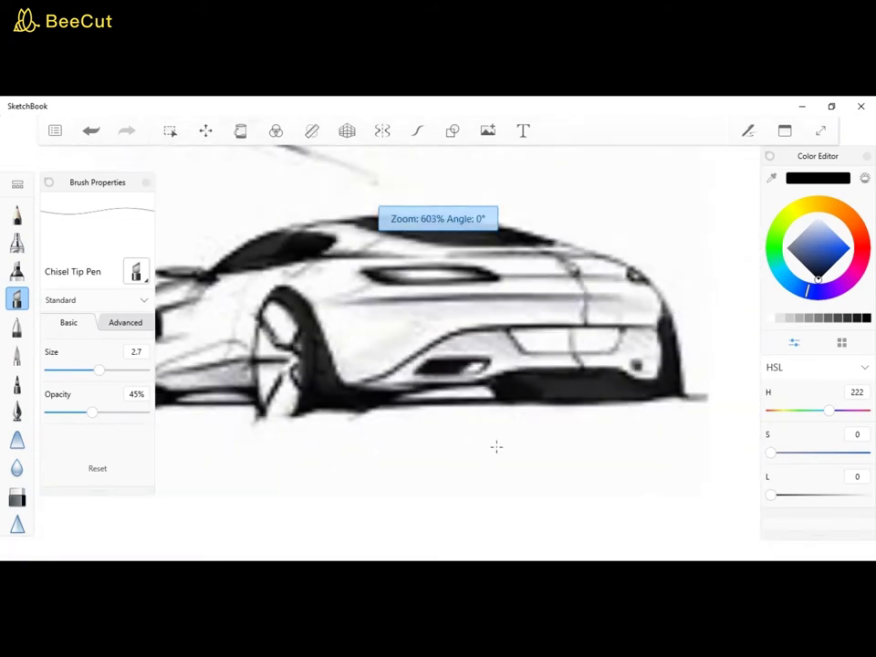
scroll(233, 219, up, 5)
scroll(303, 239, down, 4)
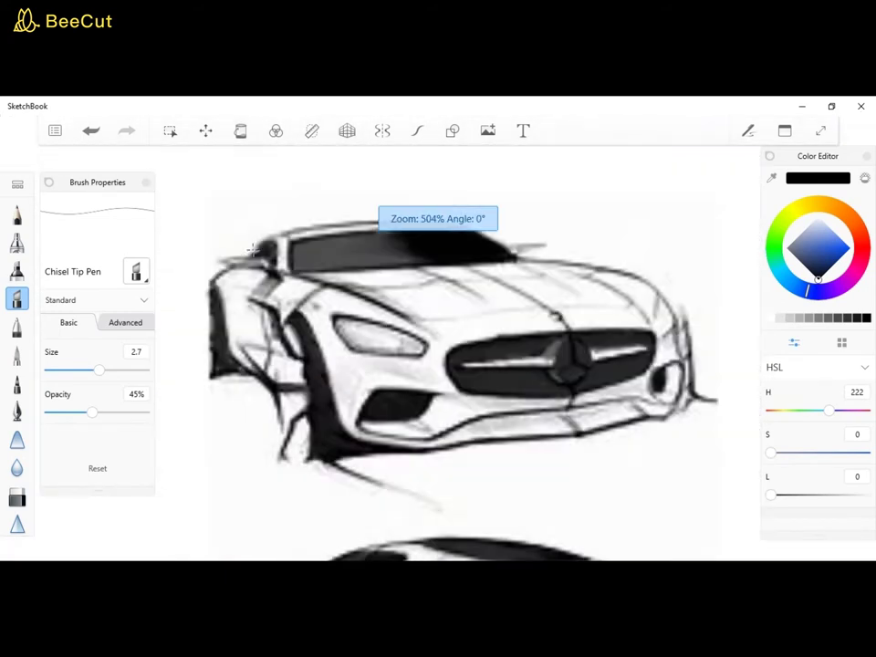
Step: Shade both headlights of the upper car with translucent black, keeping a lighter centre in the near one
scroll(345, 331, up, 3)
mouse_move(279, 314)
mouse_down()
mouse_move(420, 348)
mouse_move(417, 329)
mouse_move(519, 372)
mouse_move(320, 385)
mouse_move(422, 375)
mouse_move(320, 342)
mouse_move(374, 324)
mouse_move(492, 371)
mouse_move(508, 390)
mouse_move(478, 396)
mouse_move(329, 380)
mouse_move(285, 336)
mouse_up()
scroll(313, 344, down, 3)
scroll(555, 364, up, 4)
mouse_move(555, 364)
mouse_down()
mouse_move(509, 239)
mouse_move(542, 399)
mouse_move(521, 262)
mouse_move(550, 363)
mouse_move(547, 314)
mouse_up()
scroll(551, 315, down, 5)
scroll(320, 402, down, 2)
Step: Pick a red-orange color, set the Chisel Tip Pen size to 4.2, and paint the upper car's hood
click(842, 343)
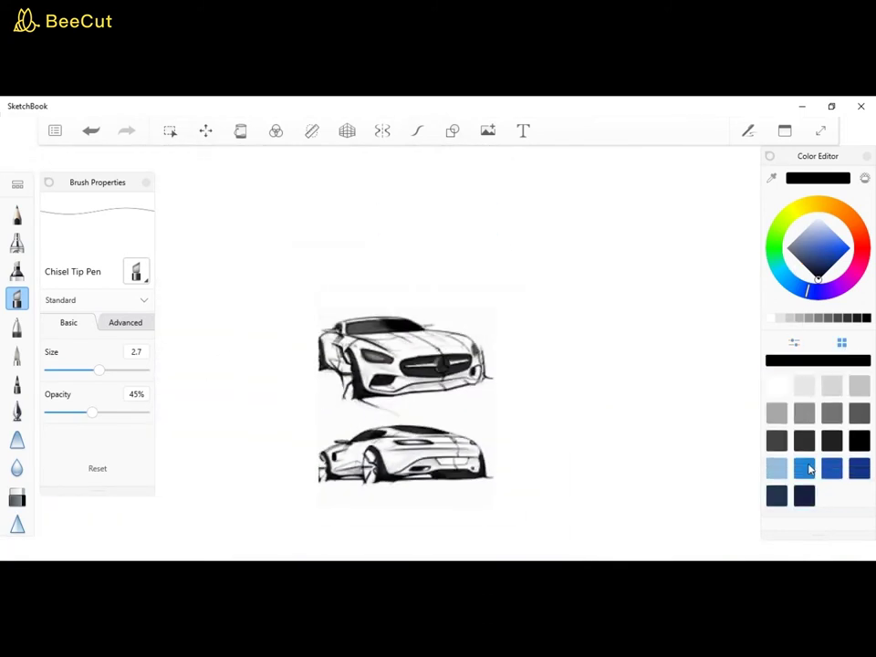
scroll(829, 423, down, 2)
scroll(831, 423, up, 2)
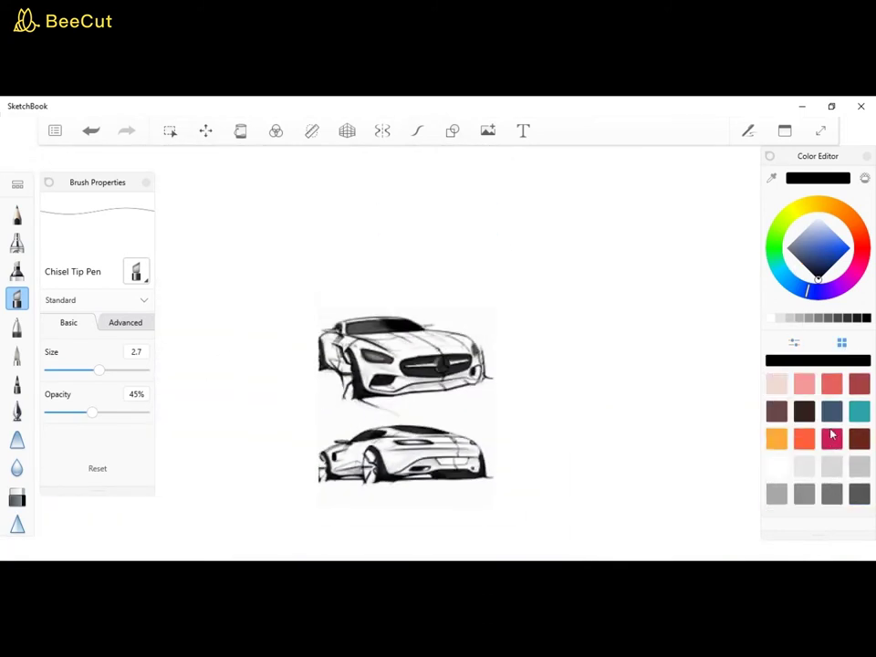
scroll(828, 445, down, 3)
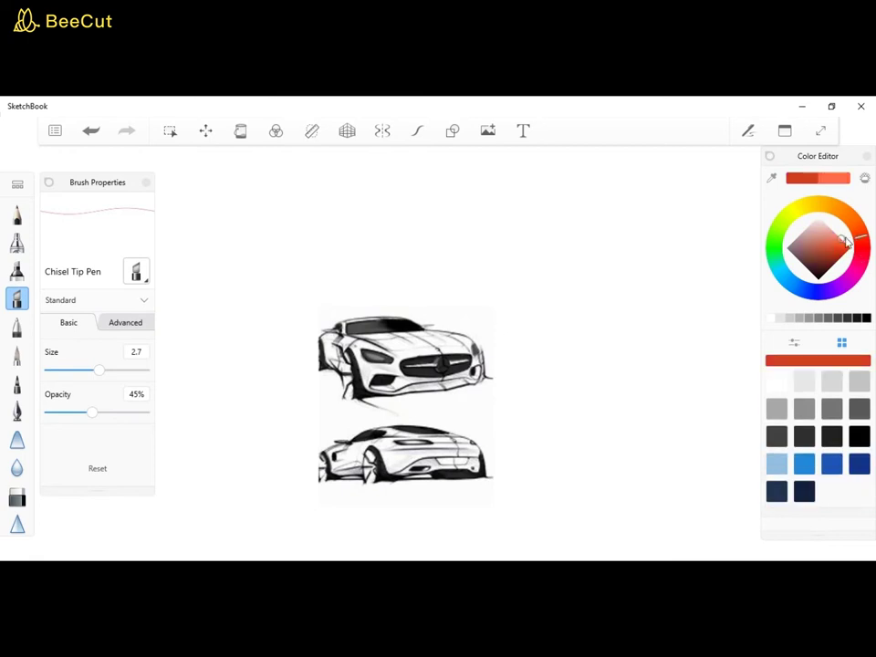
scroll(356, 352, up, 5)
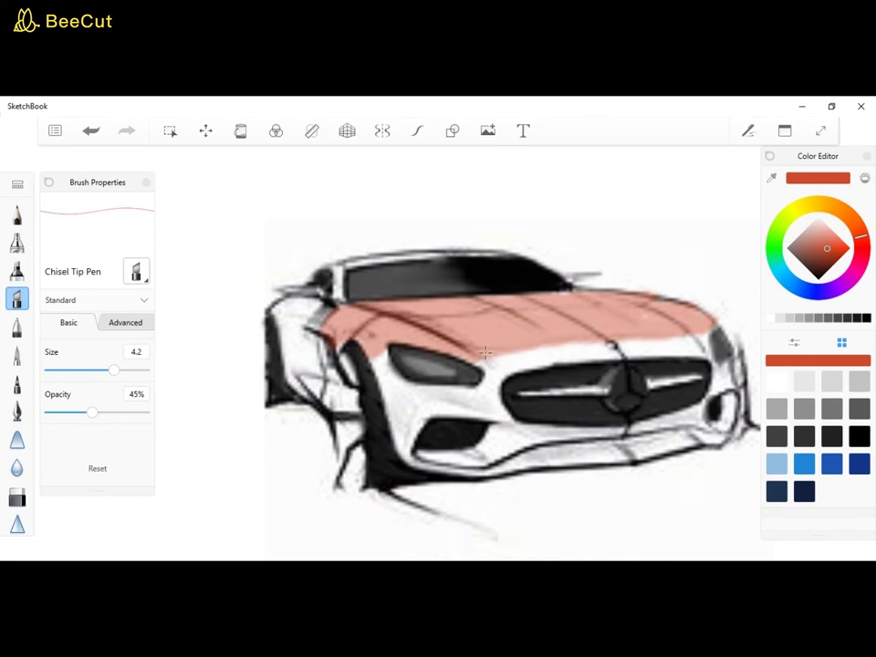
Step: Touch up the hood's front edge and paint the upper car's front bumper red-orange around the intakes and grille
scroll(564, 337, up, 5)
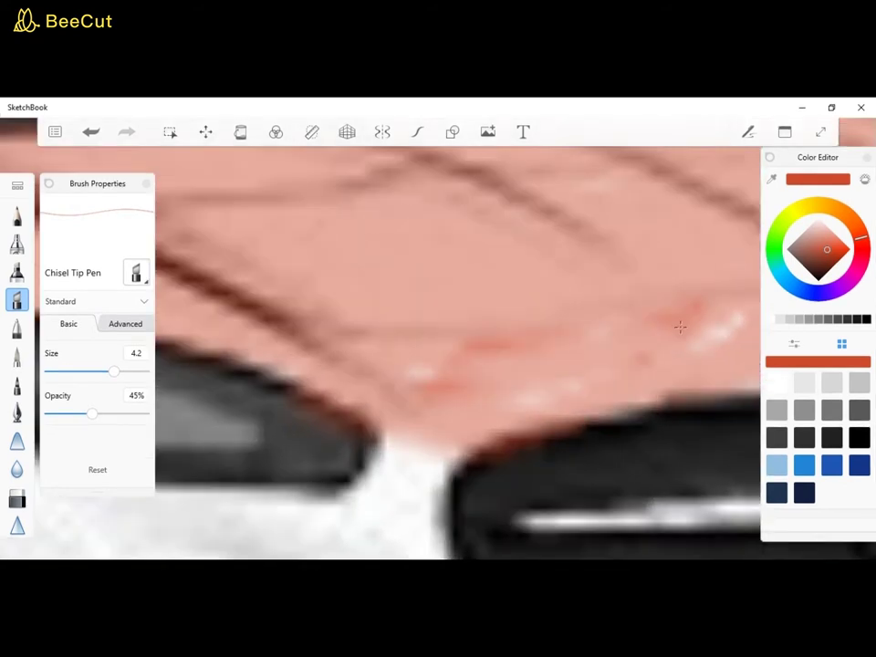
scroll(392, 298, down, 5)
scroll(493, 313, up, 5)
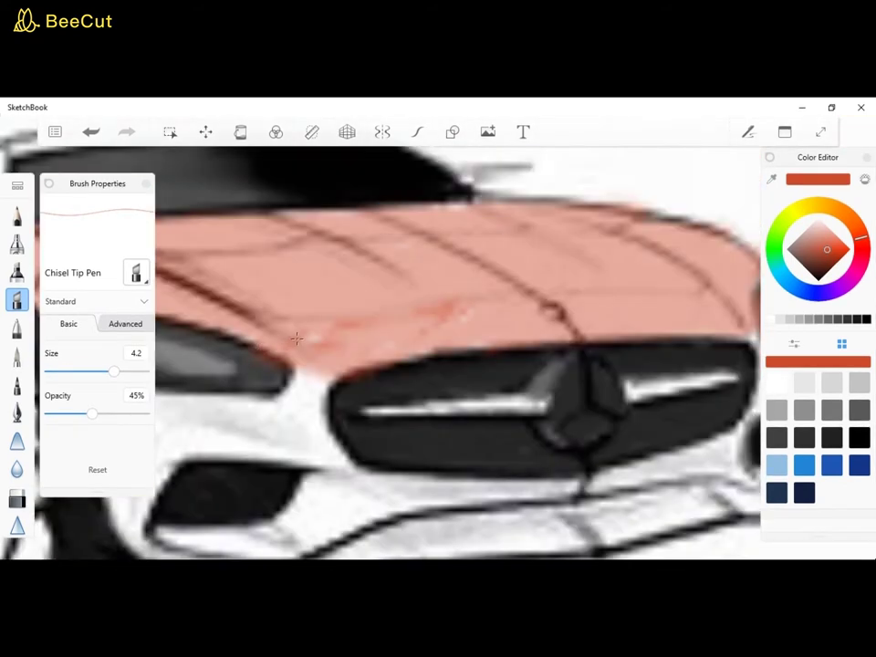
scroll(479, 307, down, 6)
scroll(282, 317, up, 1)
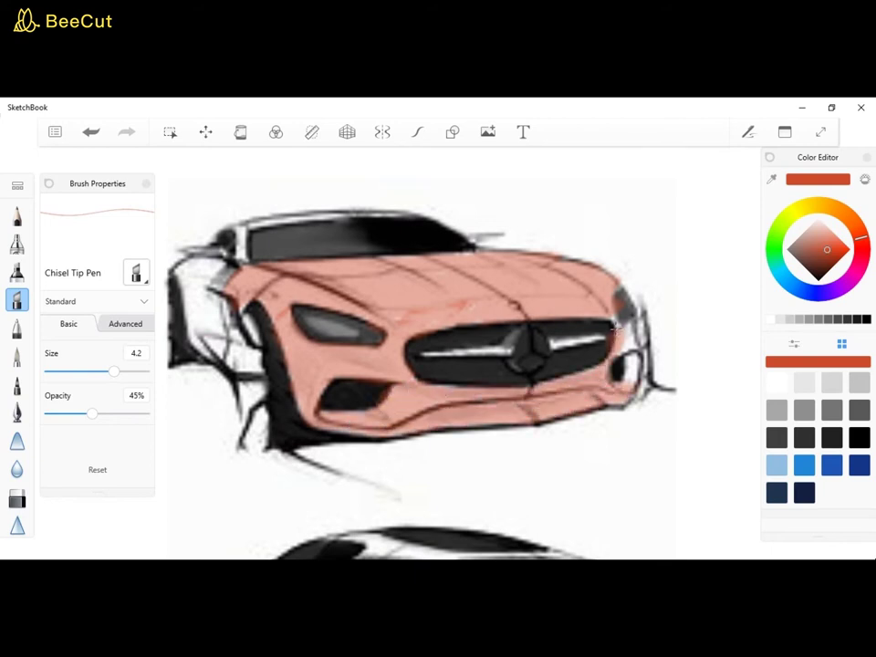
Step: Set the pen size to 3.0, paint the upper car's side and rear fender red-orange, and undo the last stroke
scroll(562, 338, down, 3)
scroll(341, 281, up, 5)
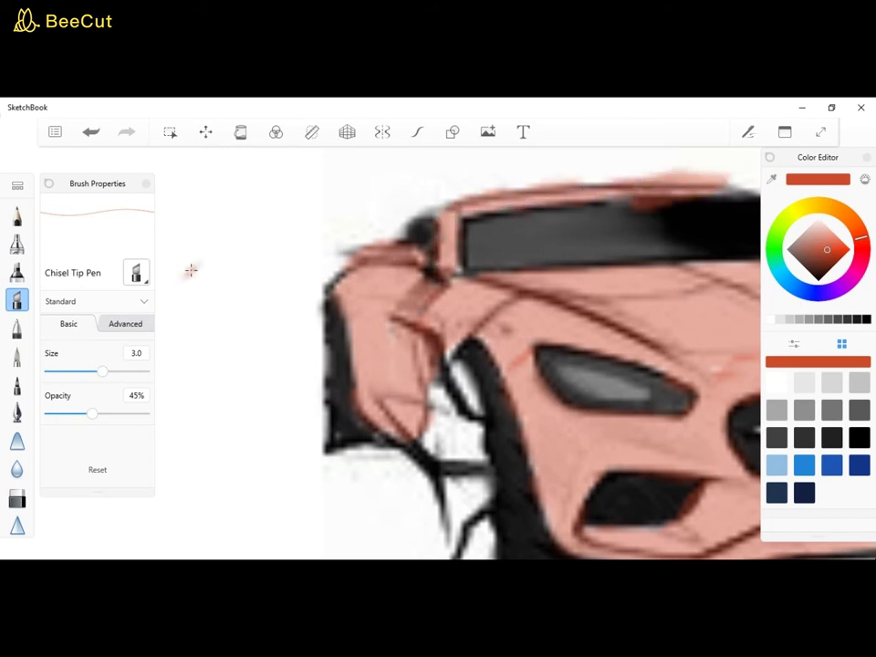
key(ctrl+z)
Step: Paint the upper car's far side mirror and near windshield pillar red-orange
scroll(419, 235, down, 2)
scroll(654, 228, up, 6)
mouse_move(479, 362)
mouse_down()
mouse_move(632, 308)
mouse_move(477, 365)
mouse_up()
scroll(570, 315, down, 4)
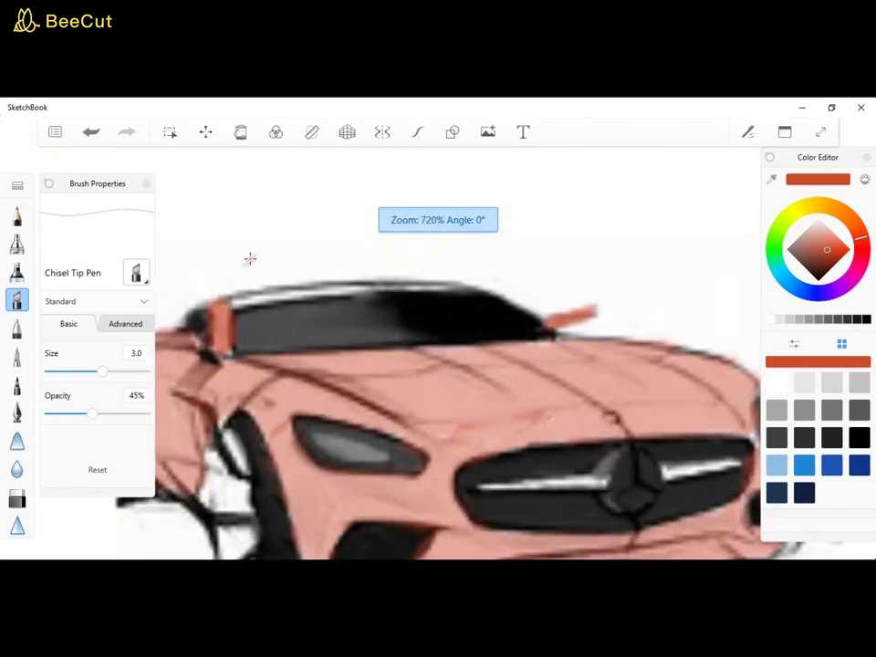
Step: Undo the last stroke and paint the strip of roof above the upper car's windshield red-orange
scroll(250, 259, up, 3)
click(145, 185)
key(ctrl+z)
drag(144, 352, 659, 302)
scroll(630, 265, down, 3)
scroll(573, 280, up, 5)
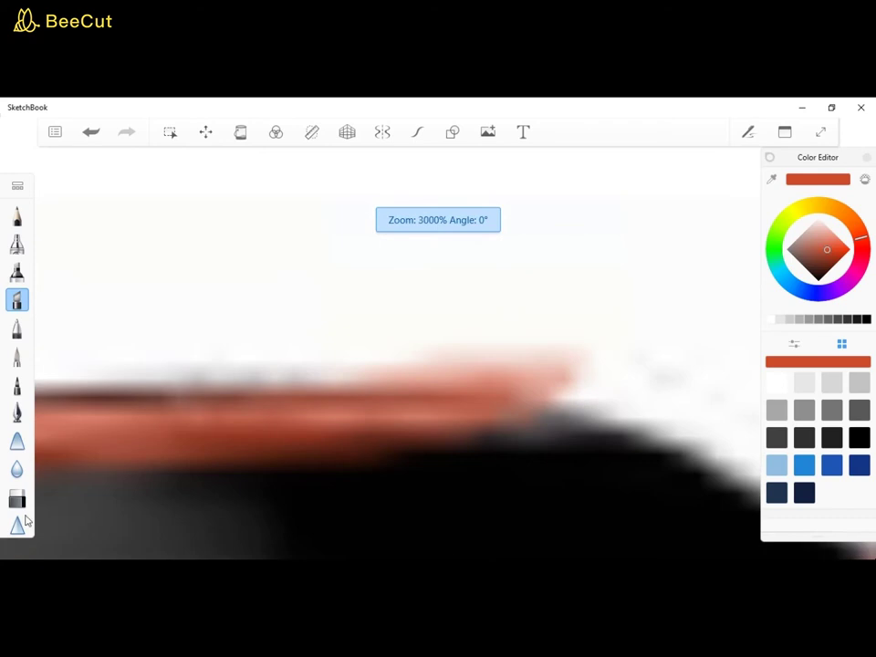
Step: Erase the red-orange paint that spills above the upper car's roofline
click(17, 500)
mouse_move(568, 342)
mouse_down()
mouse_move(465, 353)
mouse_move(203, 345)
mouse_up()
scroll(563, 354, down, 3)
scroll(487, 366, up, 3)
scroll(446, 335, down, 3)
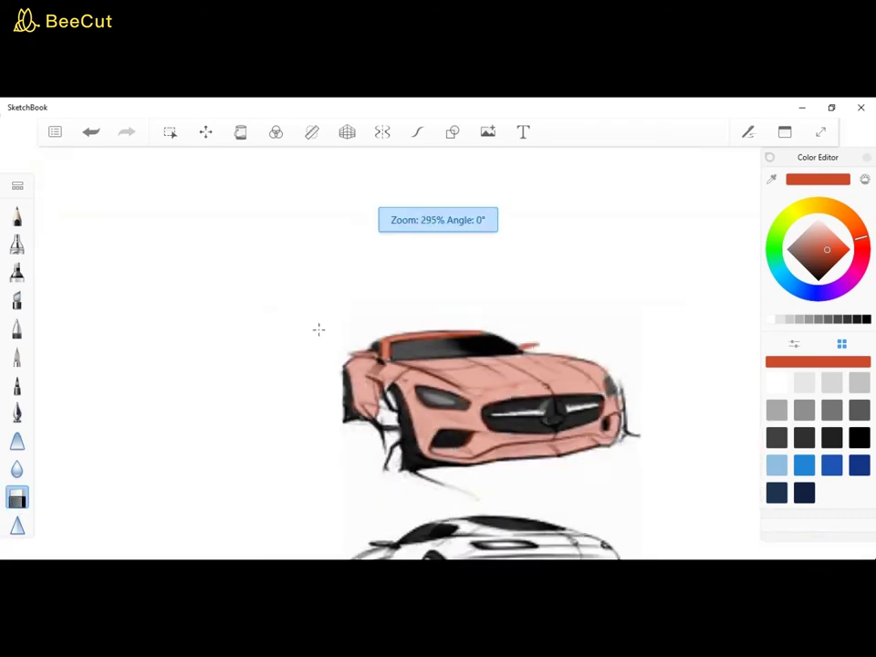
Step: Switch back to the Chisel Tip Pen and paint the lower car's side, rear fender and near roof pillar red-orange
click(17, 299)
scroll(511, 230, up, 4)
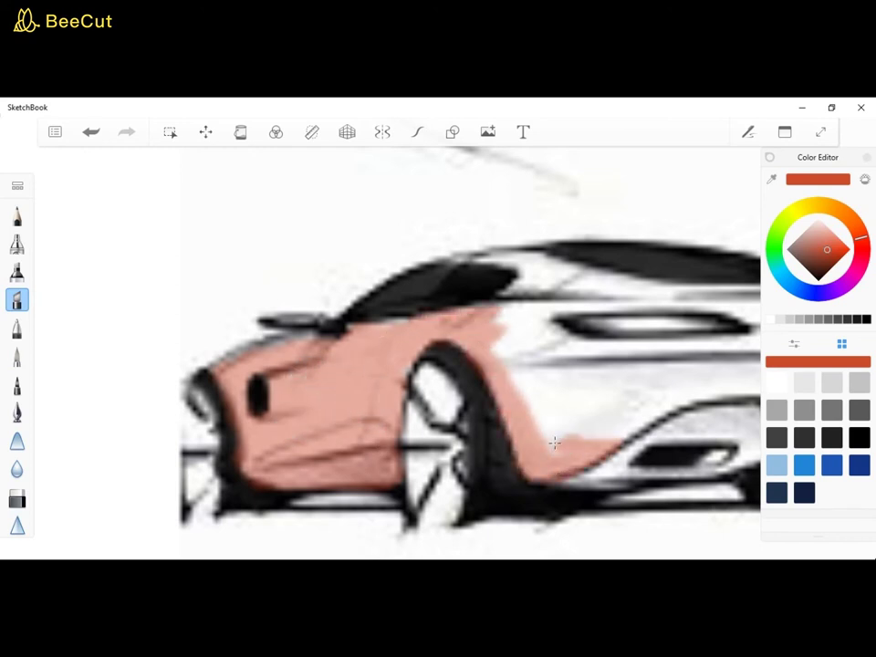
mouse_move(656, 417)
mouse_down()
mouse_move(494, 382)
mouse_move(696, 369)
mouse_up()
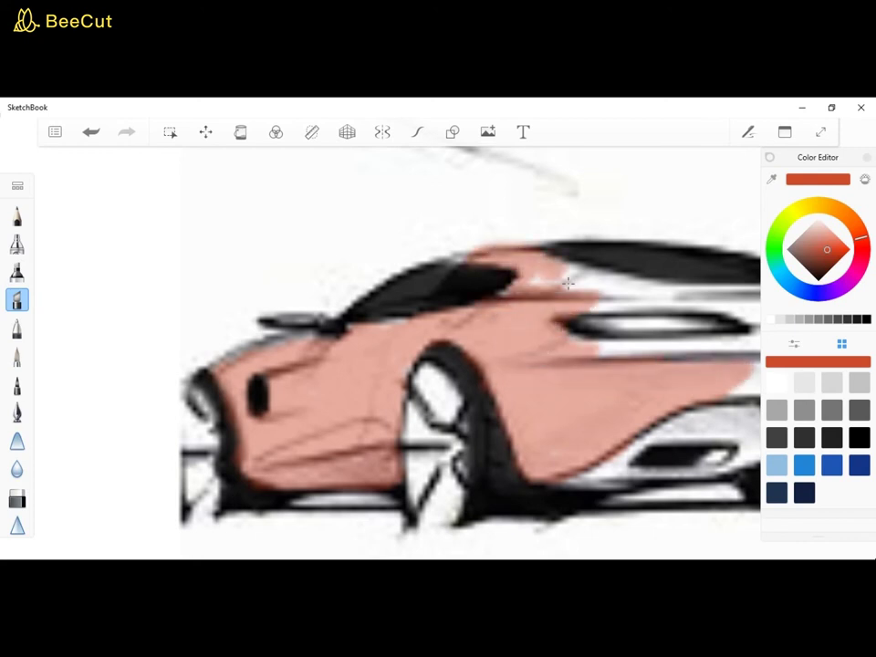
scroll(283, 331, down, 5)
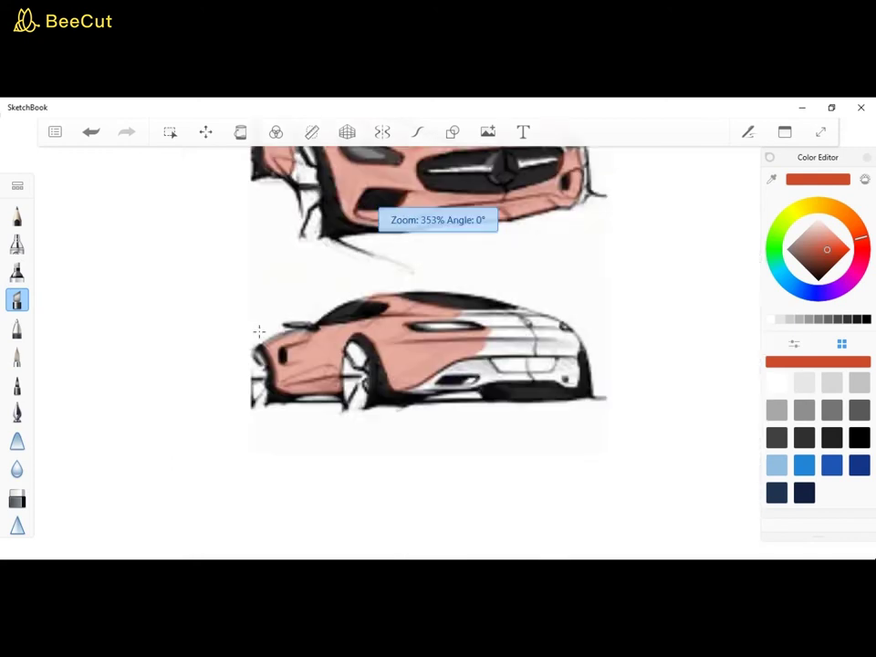
Step: Paint the lower car's rear bumper, trunk panels and license plate recess red-orange
scroll(548, 372, up, 6)
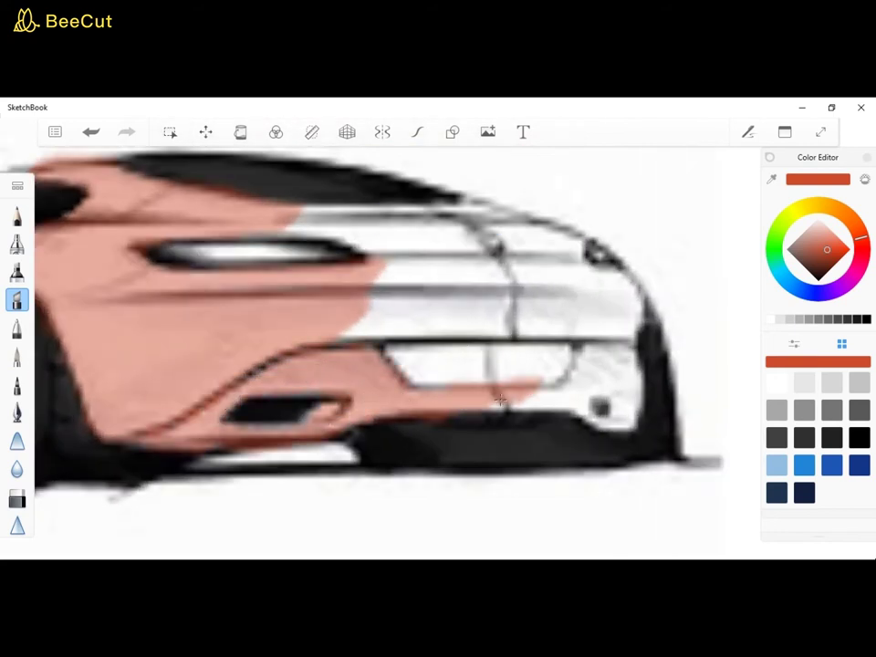
drag(500, 400, 633, 372)
drag(363, 272, 352, 285)
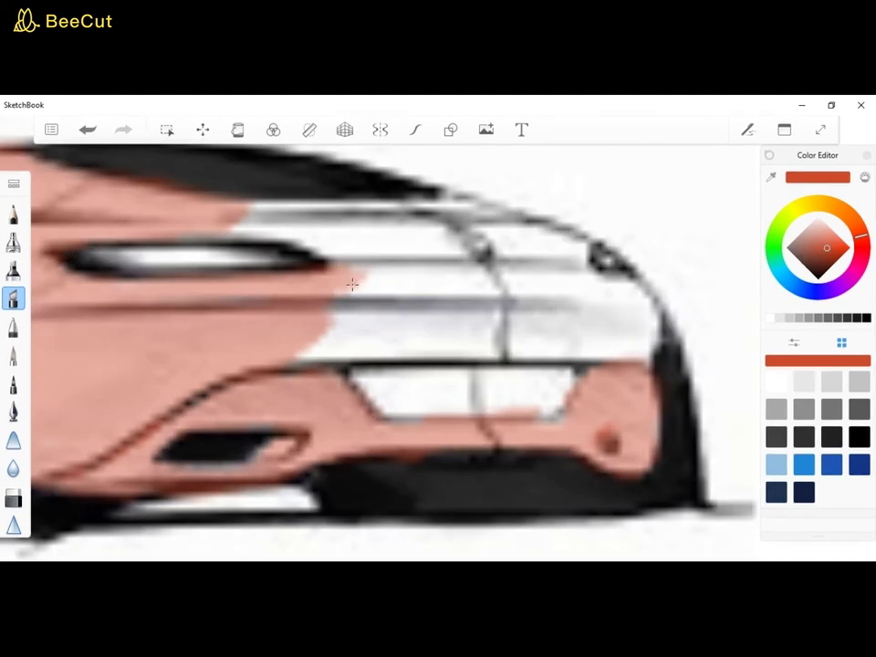
mouse_move(314, 342)
mouse_down()
mouse_move(377, 356)
mouse_move(606, 353)
mouse_move(645, 343)
mouse_move(408, 338)
mouse_move(378, 328)
mouse_move(647, 327)
mouse_move(393, 298)
mouse_move(653, 310)
mouse_move(515, 283)
mouse_move(369, 280)
mouse_move(577, 264)
mouse_move(513, 216)
mouse_move(276, 210)
mouse_move(341, 260)
mouse_up()
drag(391, 244, 464, 233)
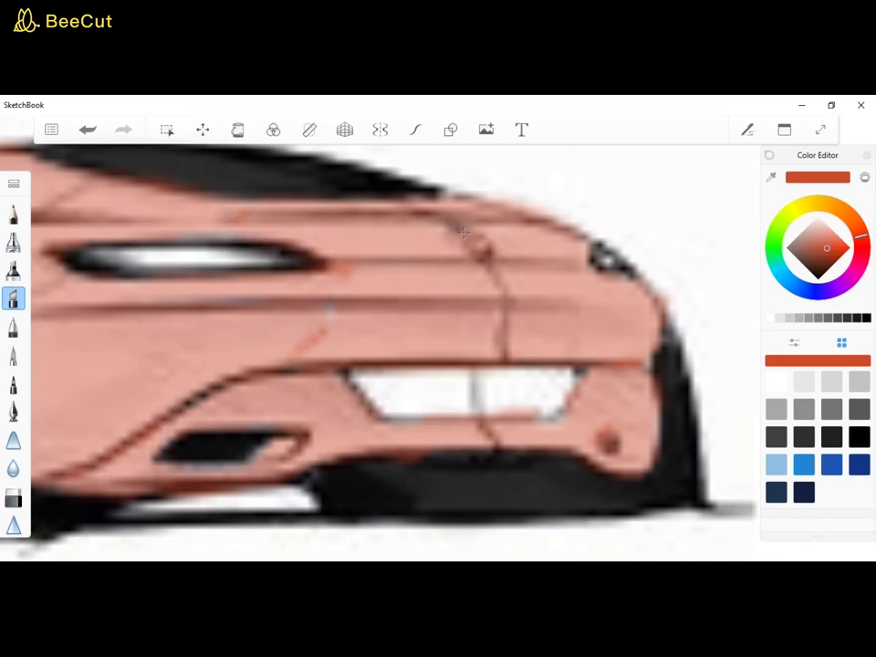
drag(426, 407, 433, 378)
scroll(461, 381, down, 5)
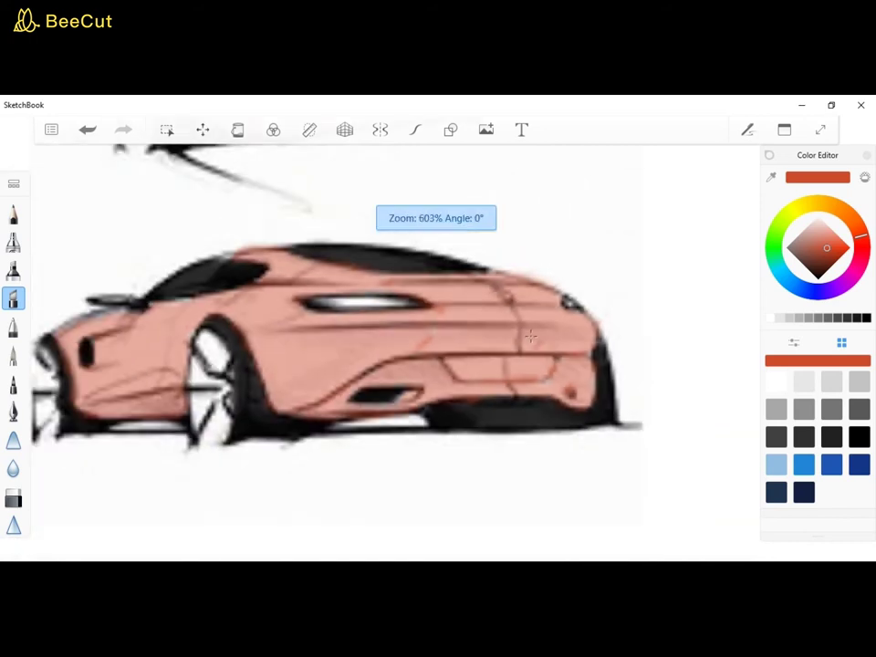
Step: Layer deeper red-orange over the lower car's exhaust tip and the bumper areas on both sides of the plate recess
scroll(369, 339, up, 10)
scroll(369, 340, down, 3)
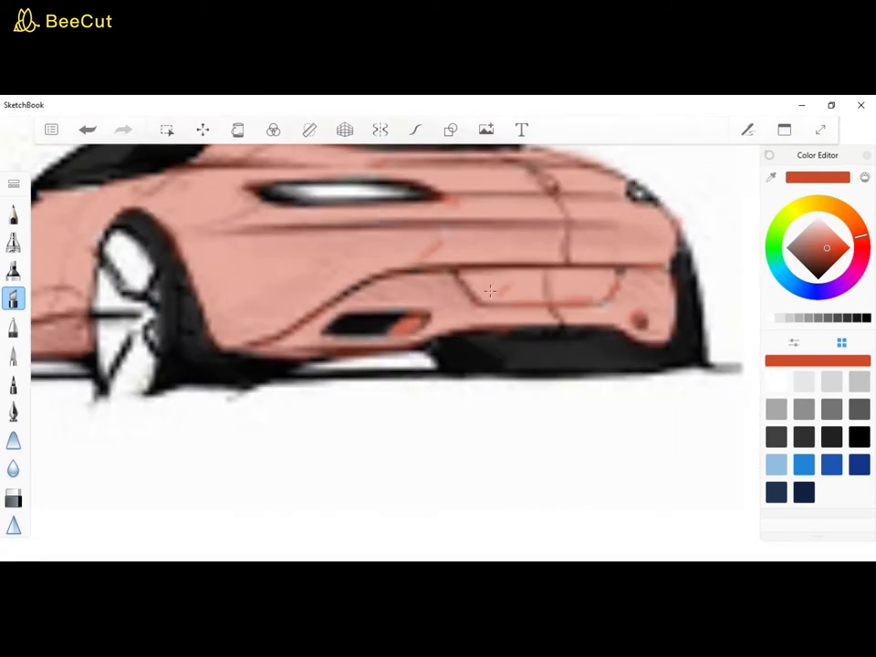
scroll(260, 345, up, 3)
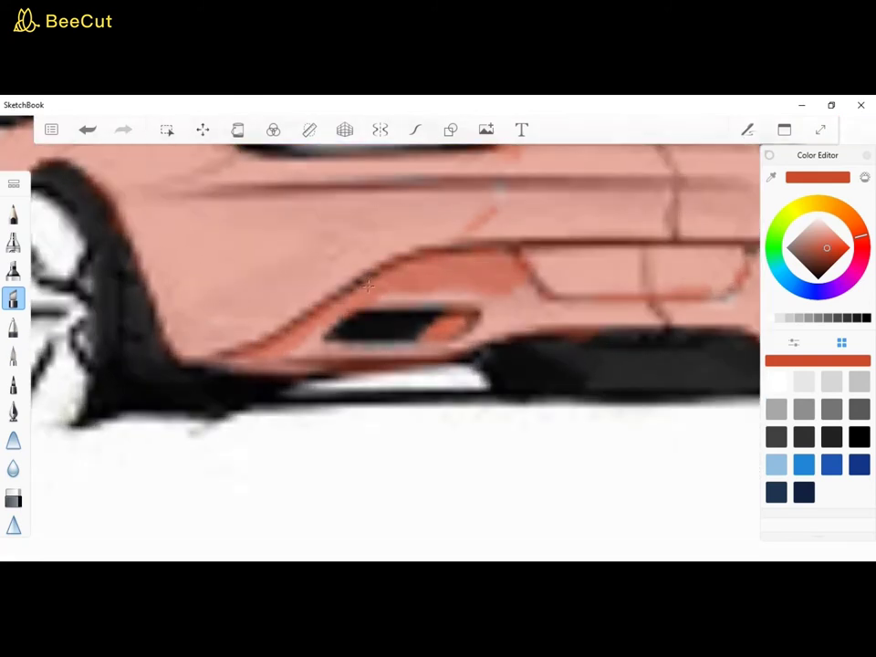
scroll(422, 262, down, 4)
scroll(548, 279, up, 5)
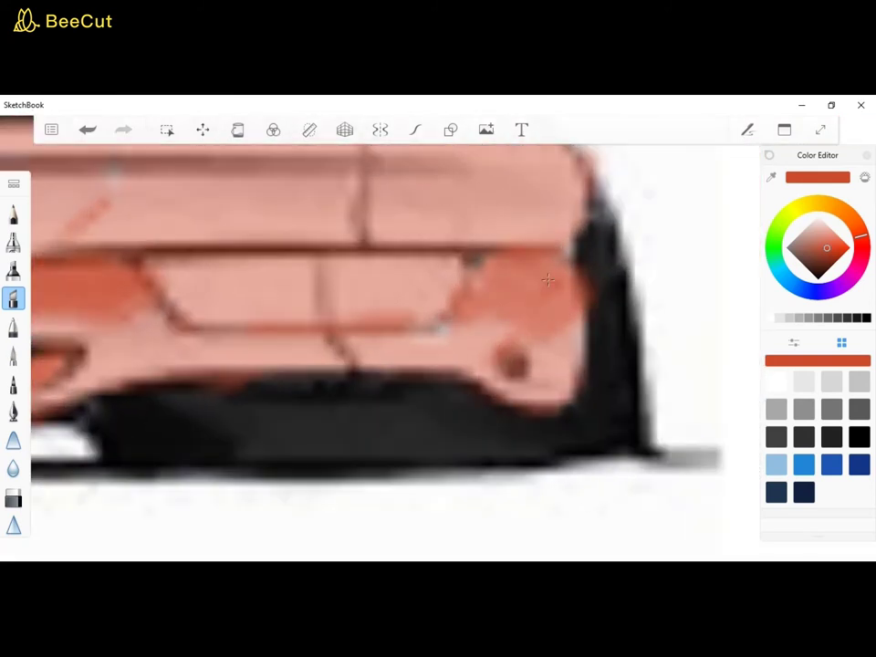
Step: Layer a deeper red-orange band across the lower car's rear, just below the horizontal crease under the taillights
scroll(499, 254, down, 4)
scroll(325, 307, up, 1)
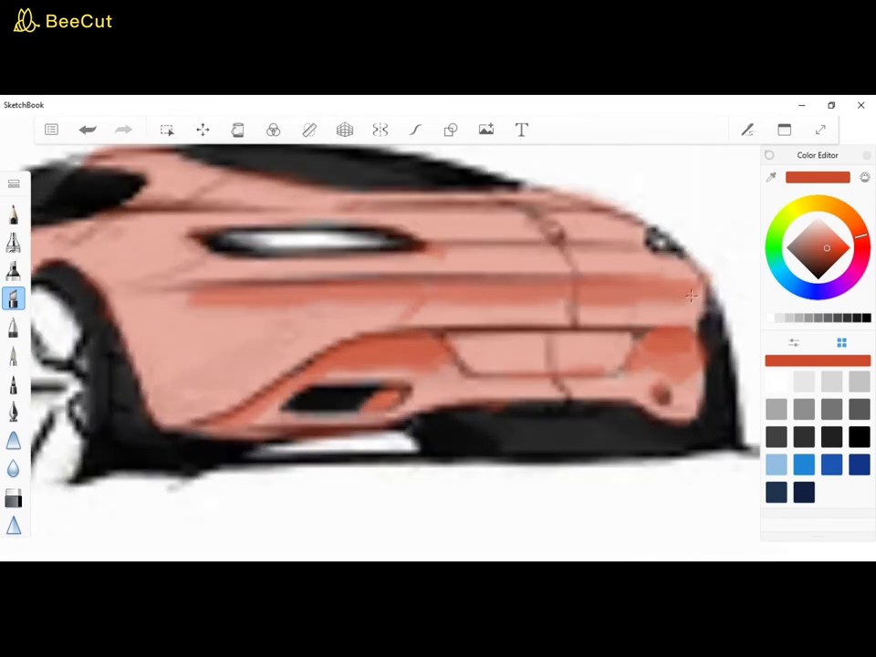
mouse_move(195, 292)
mouse_down()
mouse_move(519, 278)
mouse_move(312, 290)
mouse_up()
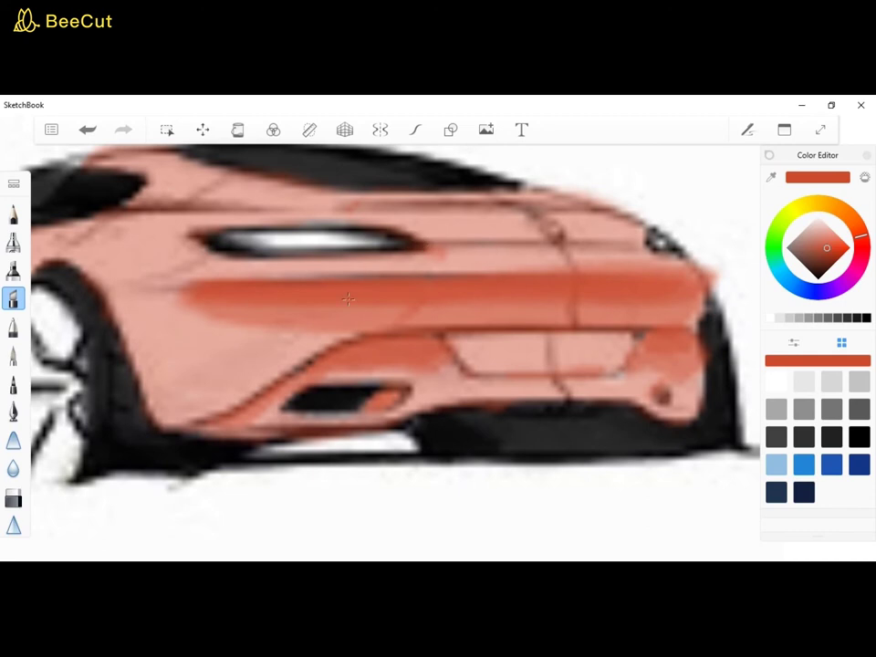
Step: Shade the lower car's side sill and the creases around its front fender vent with deeper red-orange
scroll(502, 256, down, 3)
scroll(140, 358, up, 5)
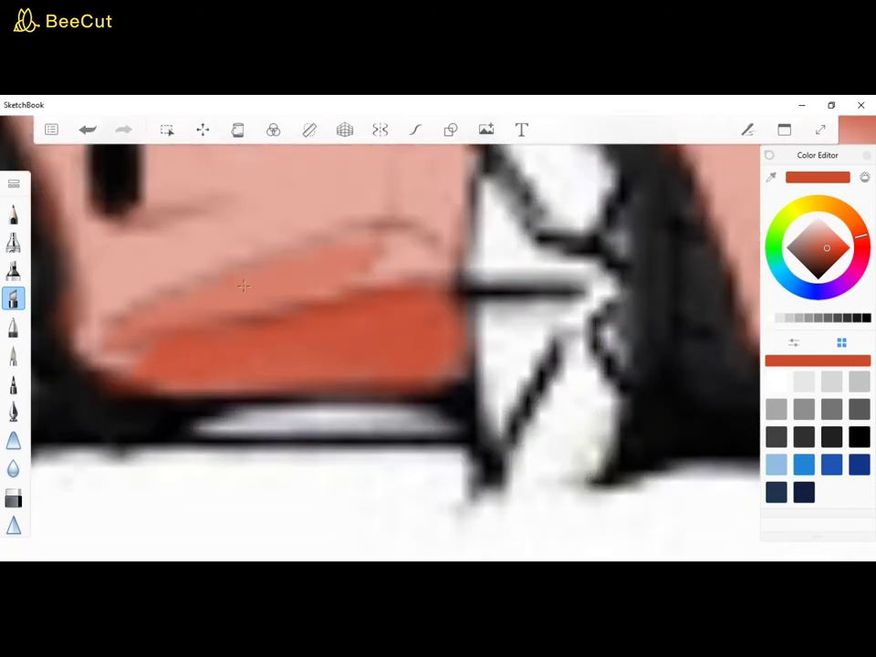
scroll(292, 261, down, 4)
scroll(292, 262, up, 3)
mouse_move(292, 262)
mouse_down()
mouse_move(332, 270)
mouse_move(301, 303)
mouse_up()
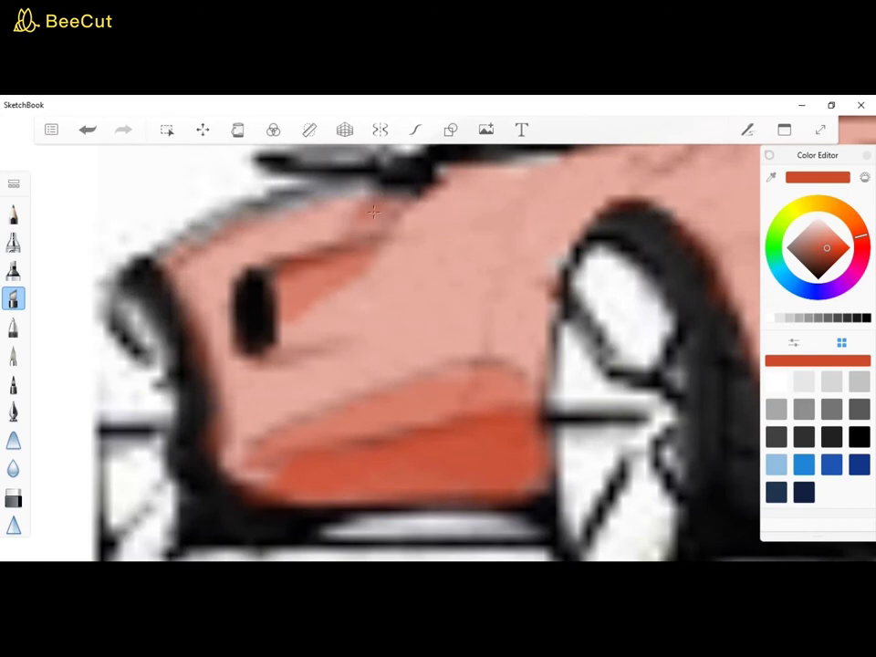
scroll(304, 355, up, 1)
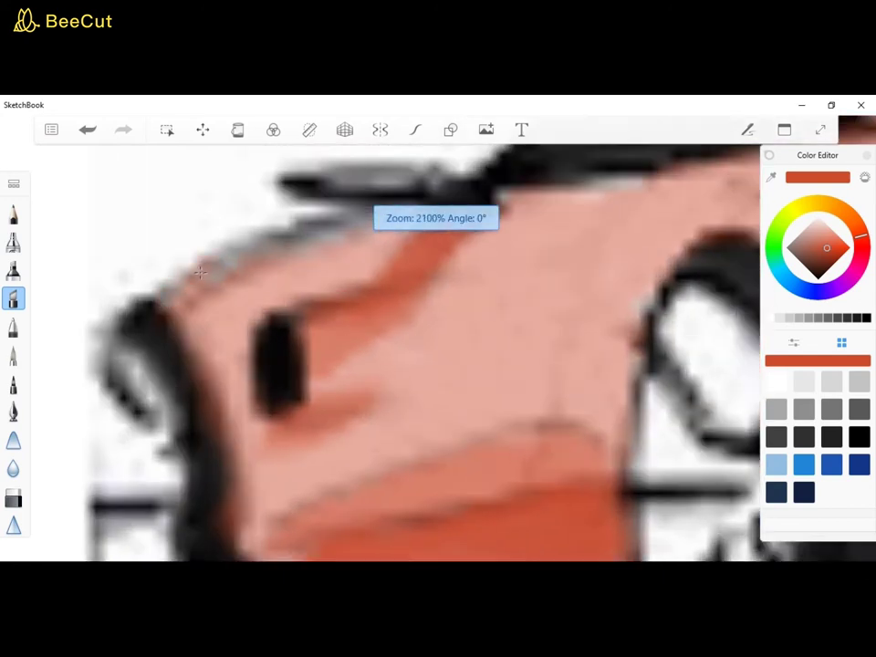
Step: Add a second red-orange layer to the lower car's roof pillar behind the side window
scroll(328, 333, down, 7)
scroll(352, 313, up, 4)
drag(352, 313, 324, 239)
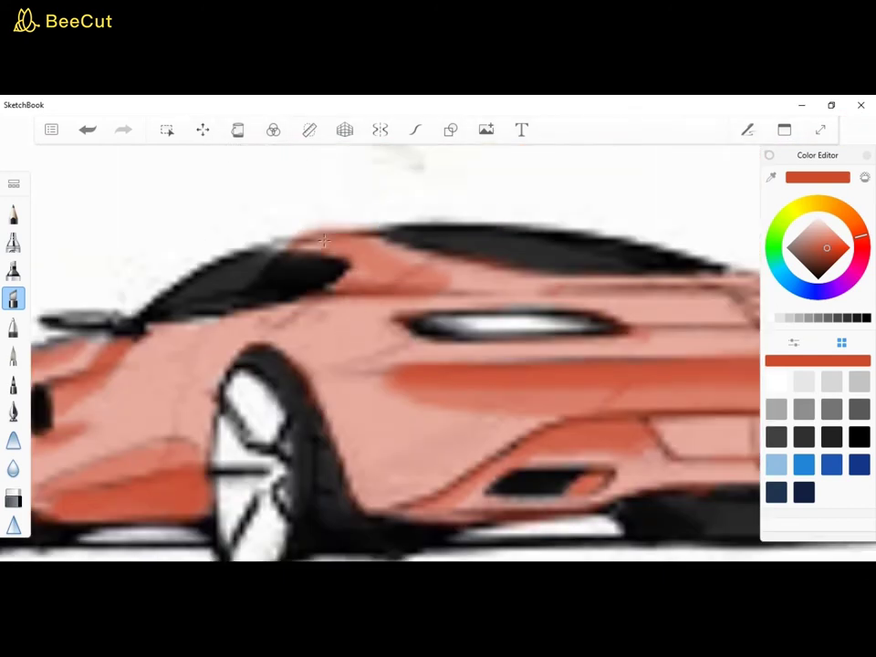
Step: Layer deeper red-orange along the upper car's lower front bumper lip
scroll(372, 276, down, 6)
scroll(593, 235, up, 1)
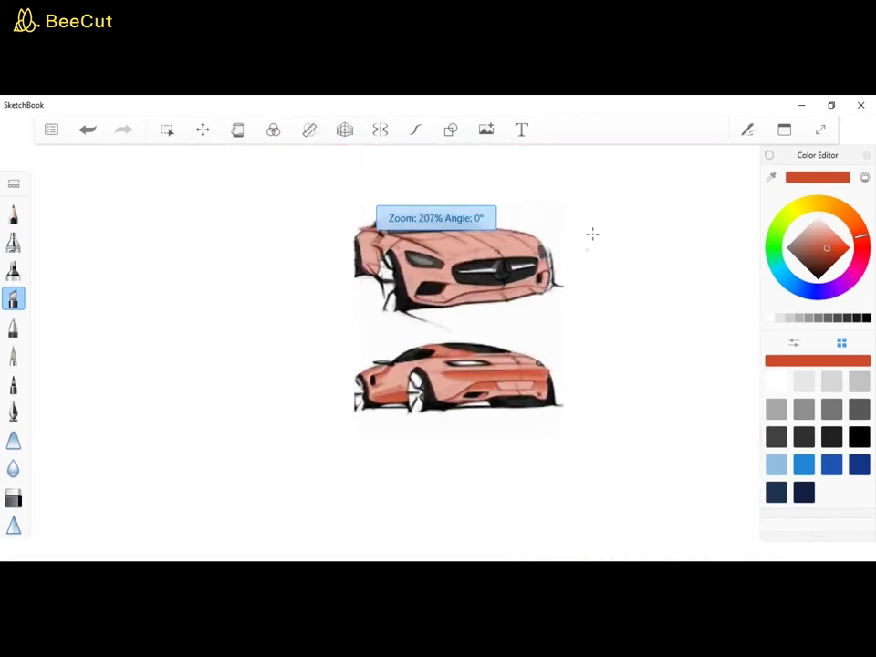
scroll(456, 294, up, 6)
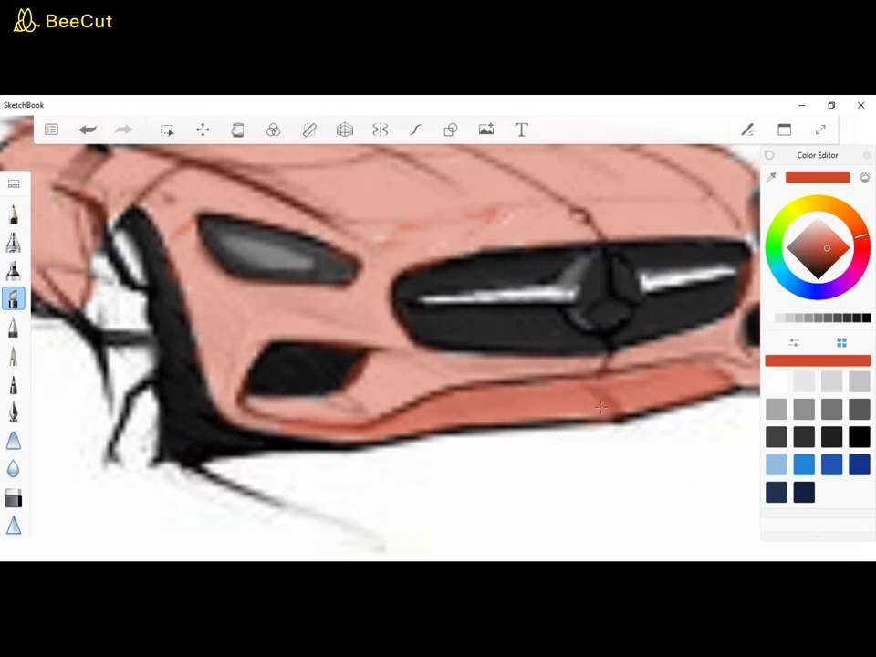
scroll(308, 437, down, 5)
scroll(497, 390, up, 8)
drag(399, 372, 279, 384)
scroll(354, 333, down, 8)
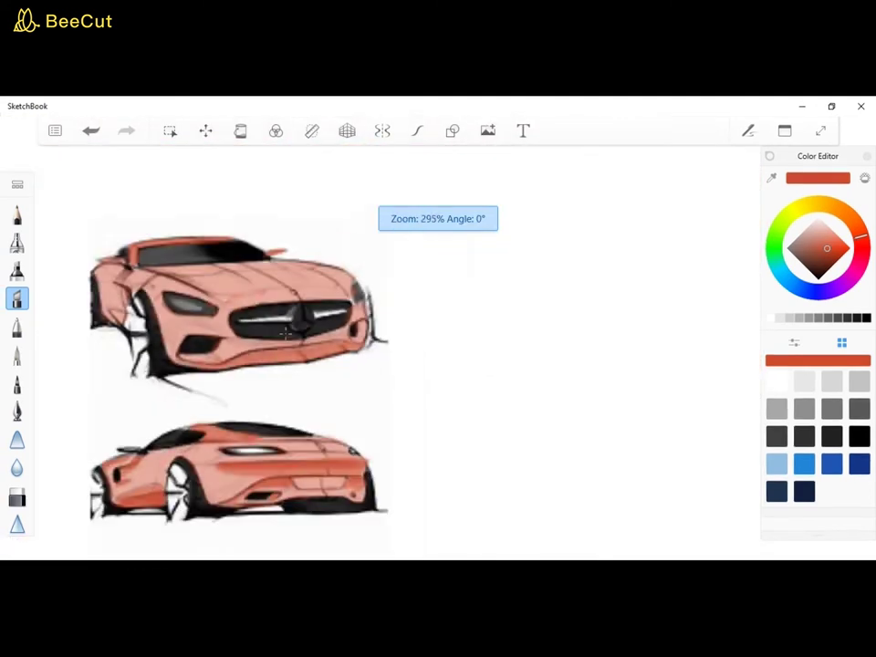
Step: Shade the upper car's side panel behind the front wheel with deeper red-orange
scroll(92, 270, up, 5)
scroll(169, 294, up, 5)
scroll(220, 285, down, 4)
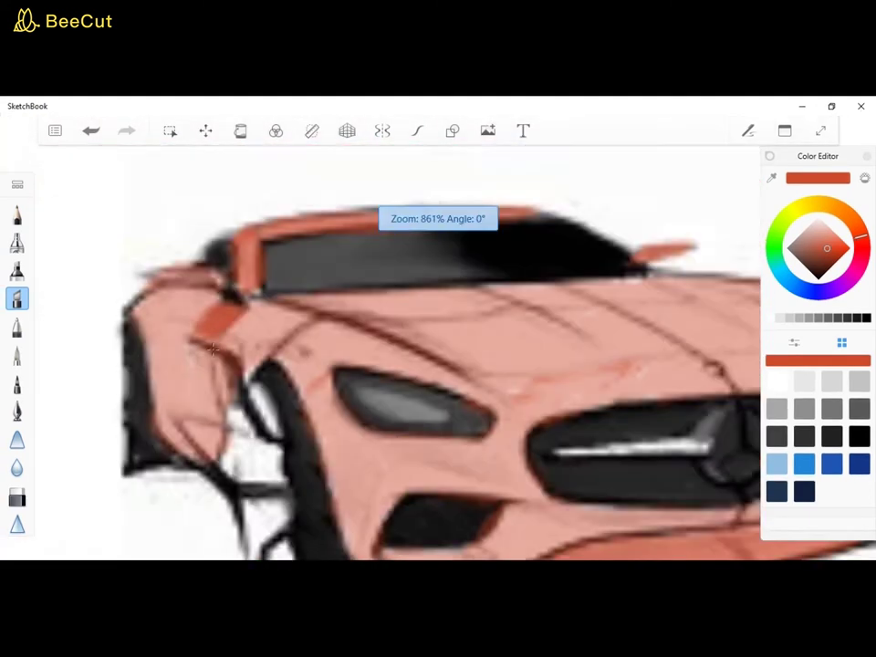
scroll(125, 245, up, 4)
scroll(229, 278, down, 2)
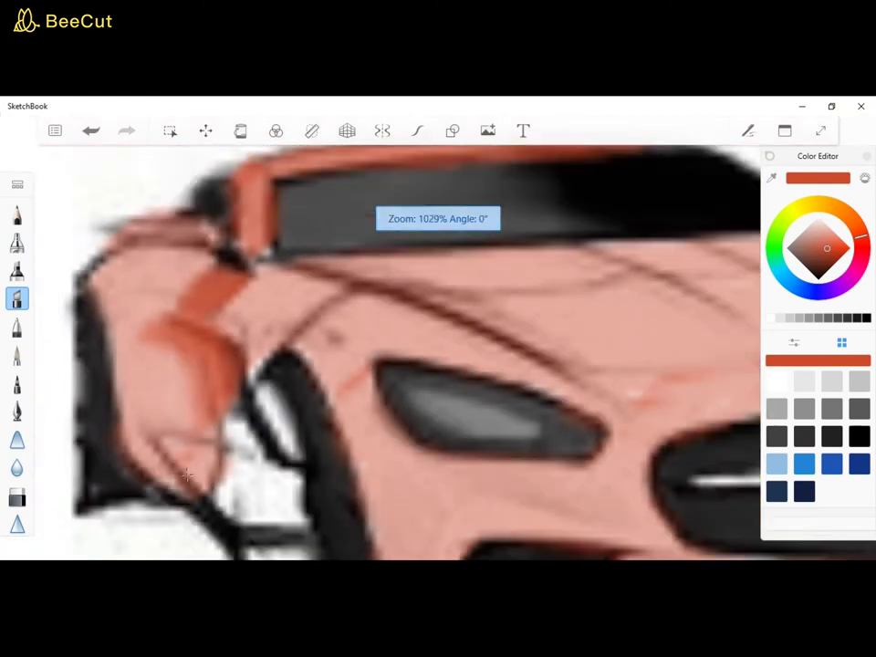
scroll(229, 277, up, 4)
Step: Layer deeper red-orange along the far outer edge of the upper car's hood
scroll(542, 339, down, 10)
scroll(542, 340, up, 6)
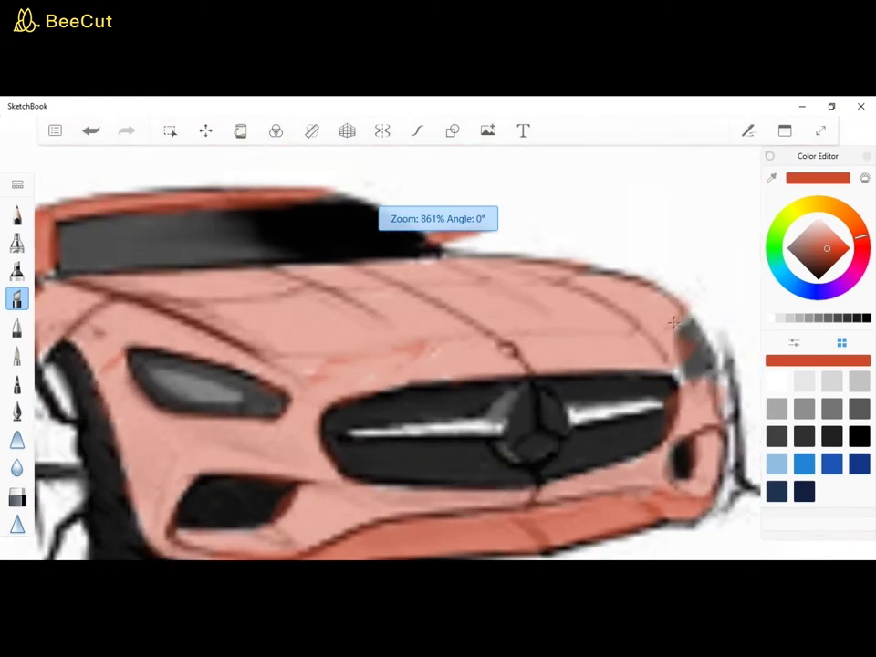
mouse_move(309, 211)
mouse_down()
mouse_move(525, 260)
mouse_move(712, 357)
mouse_up()
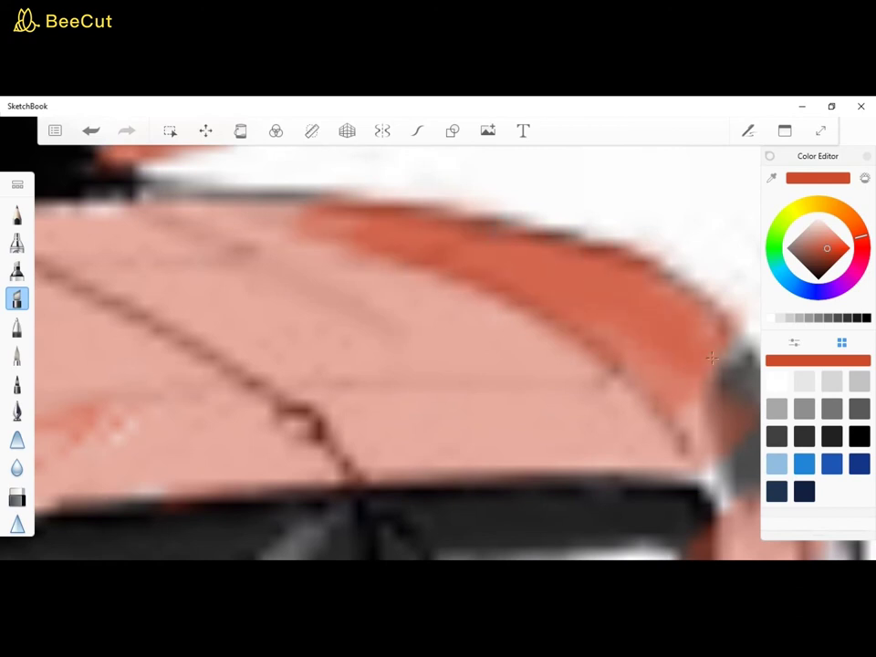
Step: Layer deeper red-orange over the near side of the upper car's hood below the windshield
scroll(270, 203, down, 7)
scroll(164, 219, up, 6)
mouse_move(104, 278)
mouse_down()
mouse_move(283, 350)
mouse_move(157, 270)
mouse_move(432, 387)
mouse_up()
mouse_move(174, 272)
mouse_down()
mouse_move(427, 384)
mouse_move(385, 302)
mouse_move(420, 317)
mouse_up()
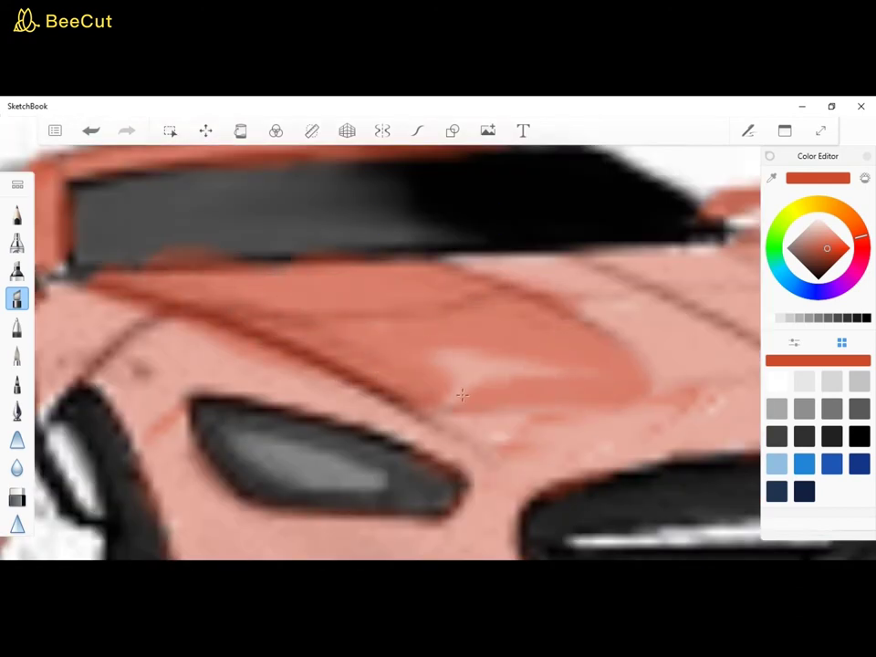
Step: Extend the deeper red-orange layer over the far half and middle of the upper car's hood
scroll(283, 300, down, 6)
scroll(464, 265, up, 4)
scroll(466, 265, down, 4)
scroll(548, 278, up, 6)
mouse_move(213, 270)
mouse_down()
mouse_move(311, 309)
mouse_move(533, 369)
mouse_move(617, 357)
mouse_move(454, 289)
mouse_move(298, 263)
mouse_move(391, 303)
mouse_move(449, 315)
mouse_up()
scroll(463, 170, down, 4)
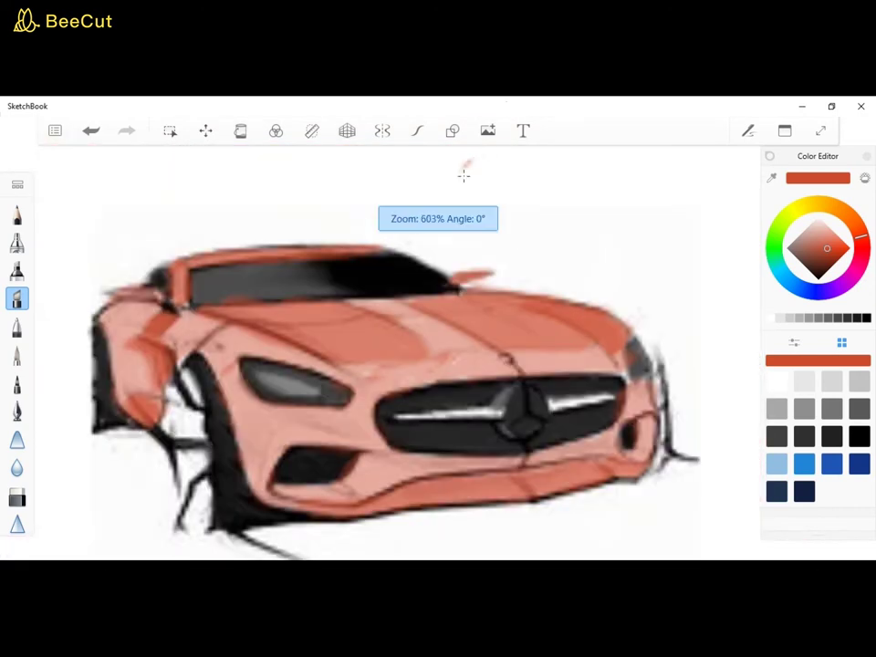
scroll(284, 299, up, 5)
mouse_move(283, 298)
mouse_down()
mouse_move(402, 320)
mouse_move(595, 423)
mouse_up()
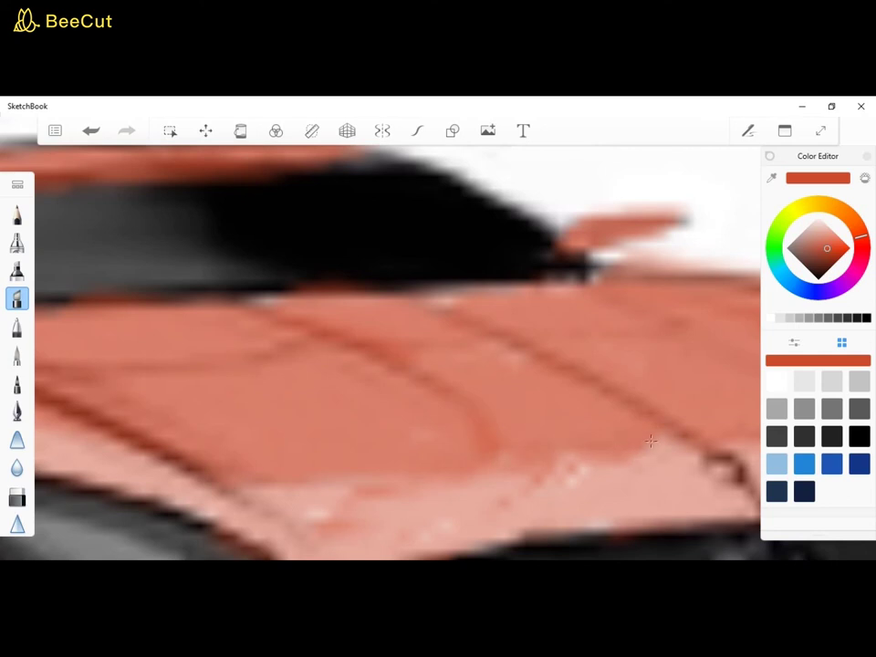
Step: Paint a darker red-orange shadow along the curved crease on the near side of the upper car's hood
scroll(650, 442, down, 4)
scroll(377, 383, up, 5)
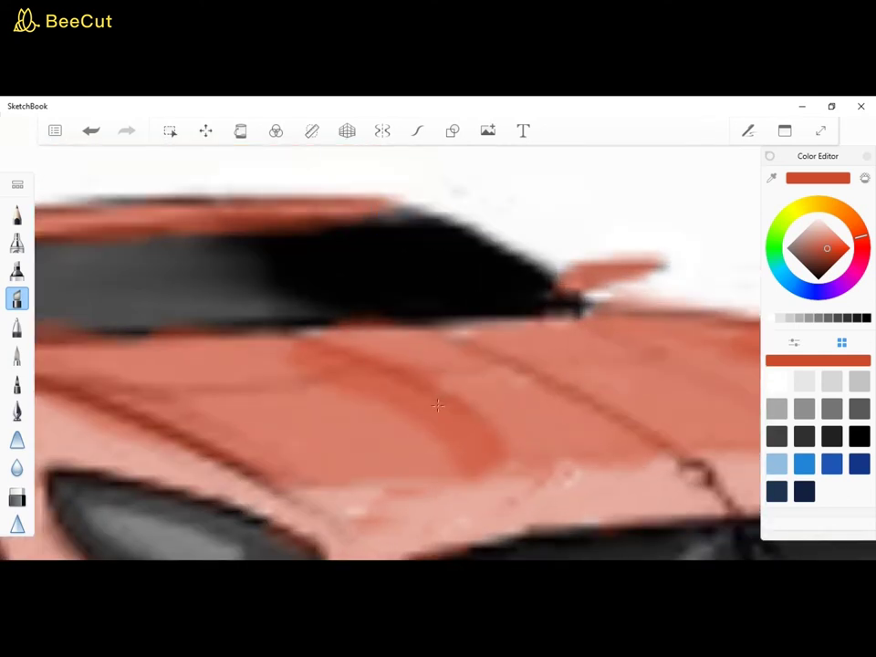
scroll(504, 382, down, 4)
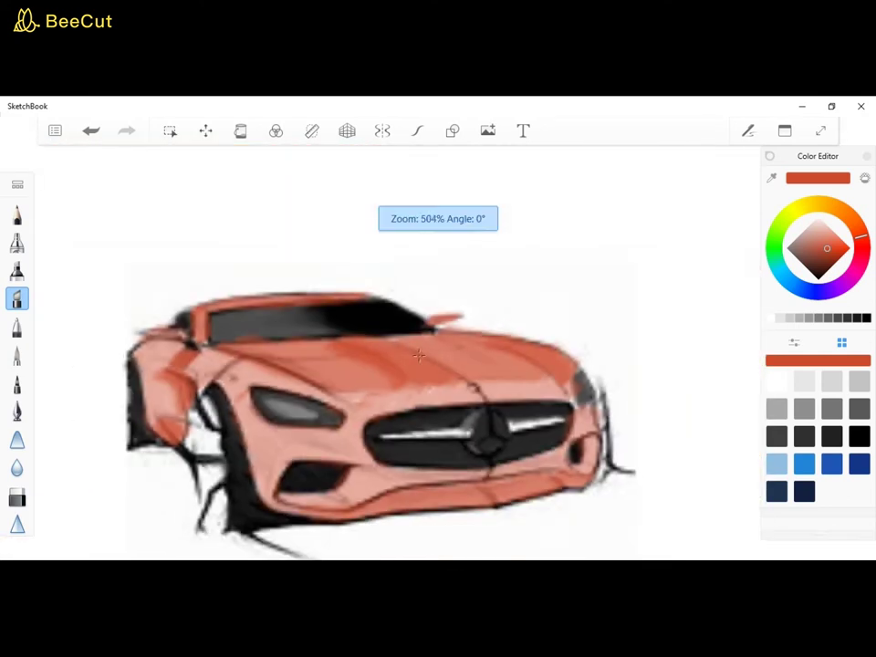
Step: Shade the bumper surfaces around the upper car's near and far air intakes with deeper red-orange
scroll(408, 391, up, 5)
drag(407, 391, 222, 479)
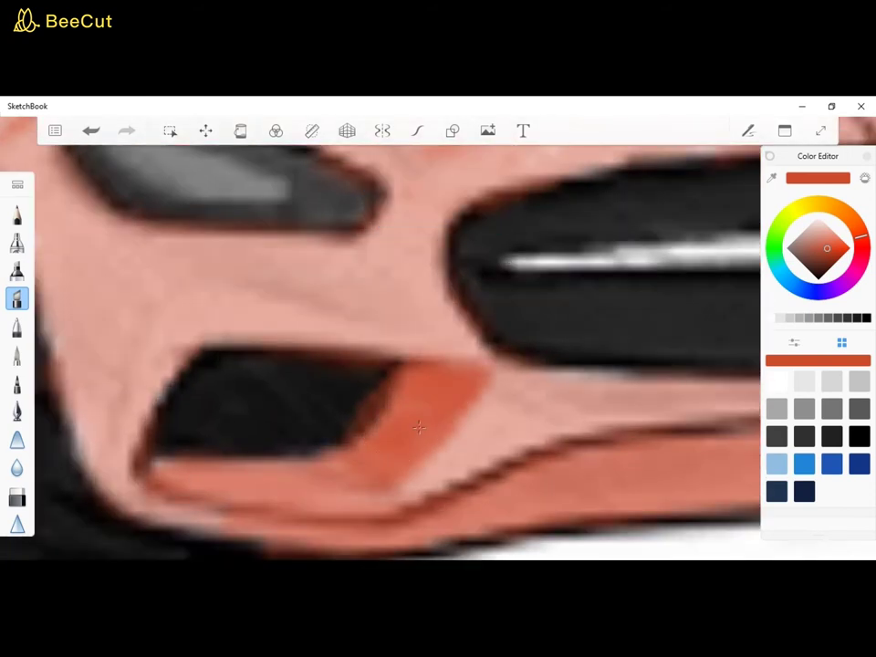
scroll(411, 400, up, 2)
scroll(410, 409, up, 2)
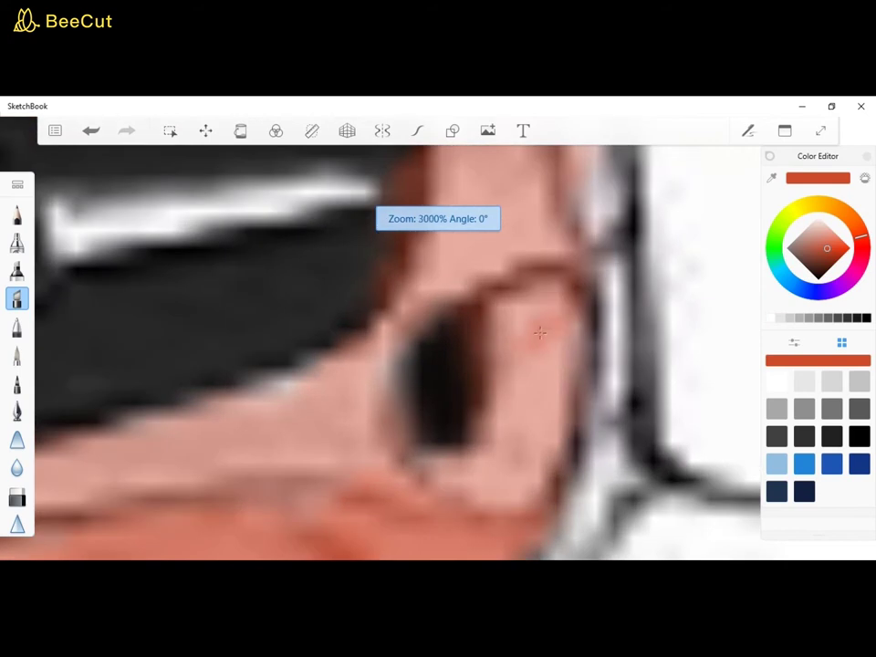
Step: Layer deeper red-orange over the front of the upper car's hood, just above the grille
scroll(526, 353, down, 6)
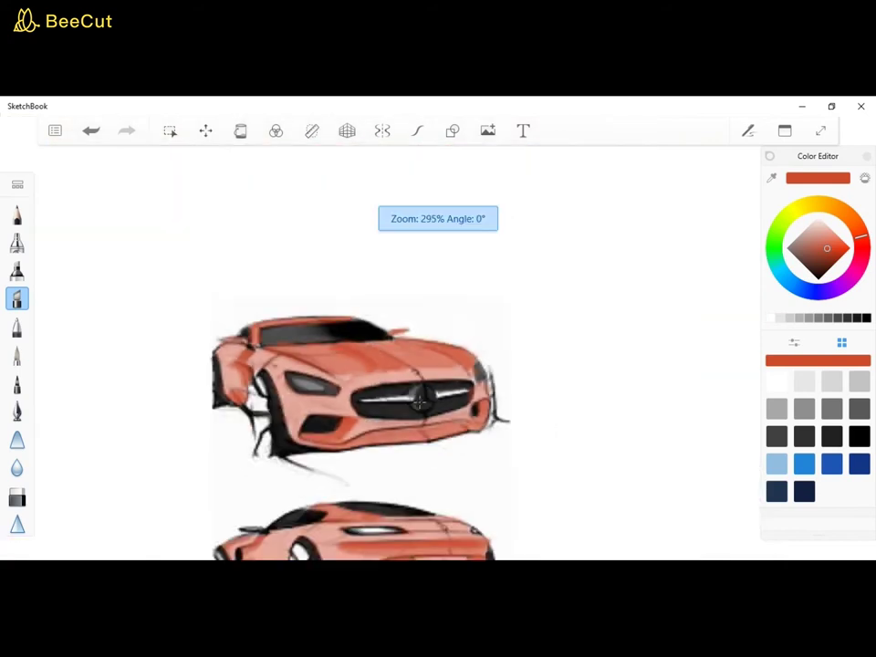
scroll(327, 411, up, 2)
scroll(489, 410, up, 2)
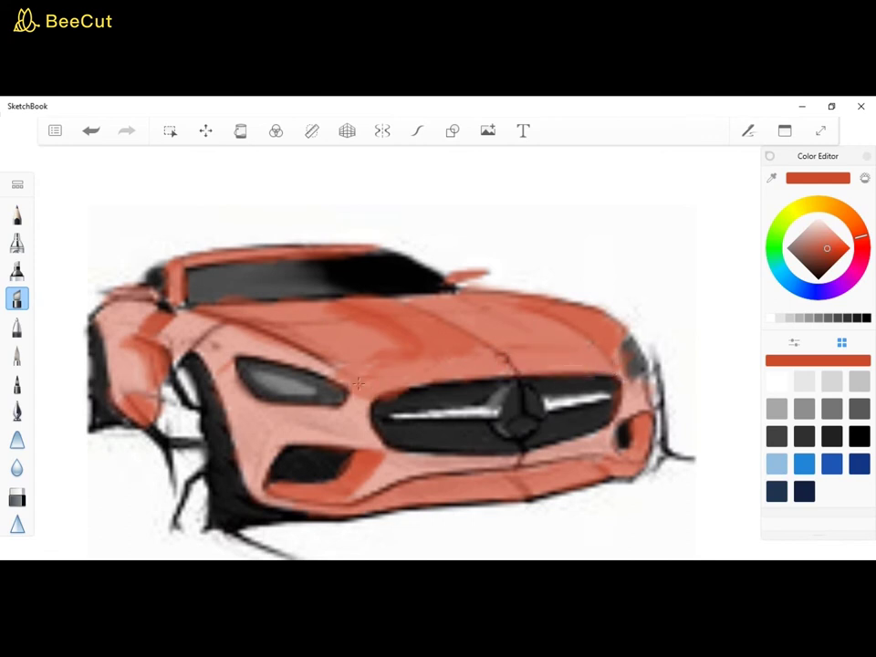
Step: Fill the lower car's near taillight with red-orange, and darken it with near-black at pen size 2.2 and 45% opacity
scroll(365, 402, down, 4)
scroll(378, 426, up, 1)
scroll(411, 360, up, 10)
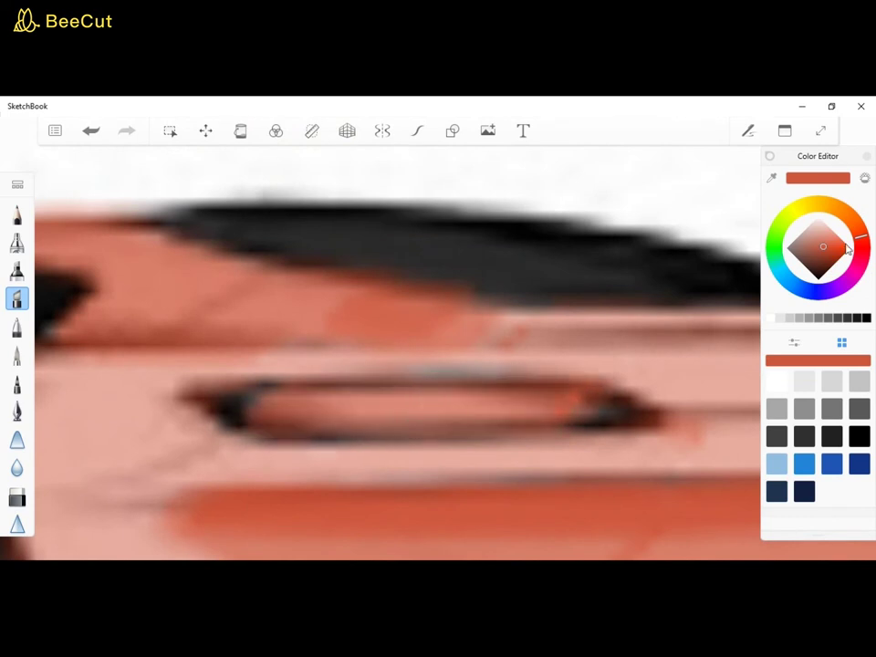
click(20, 302)
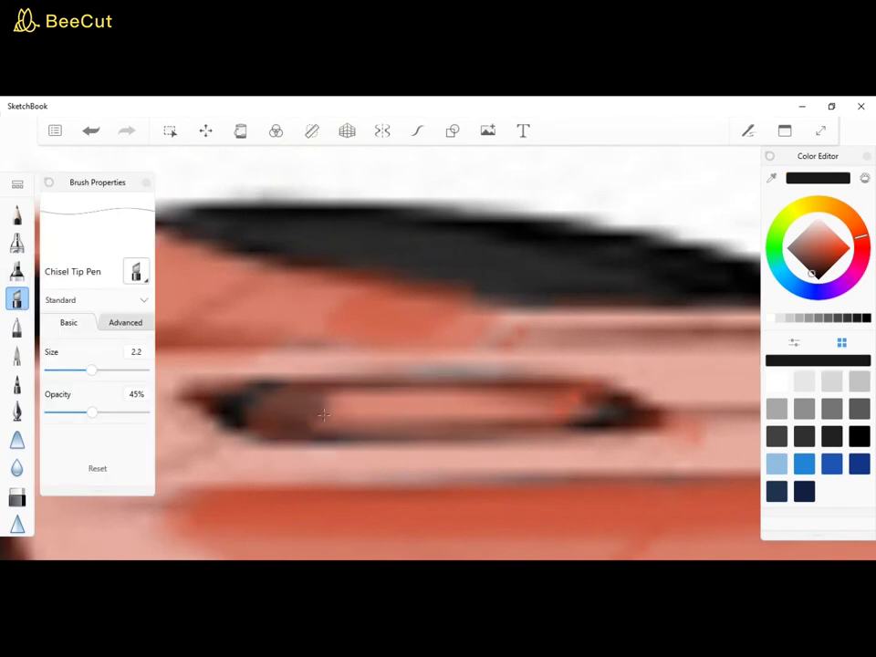
scroll(348, 413, down, 5)
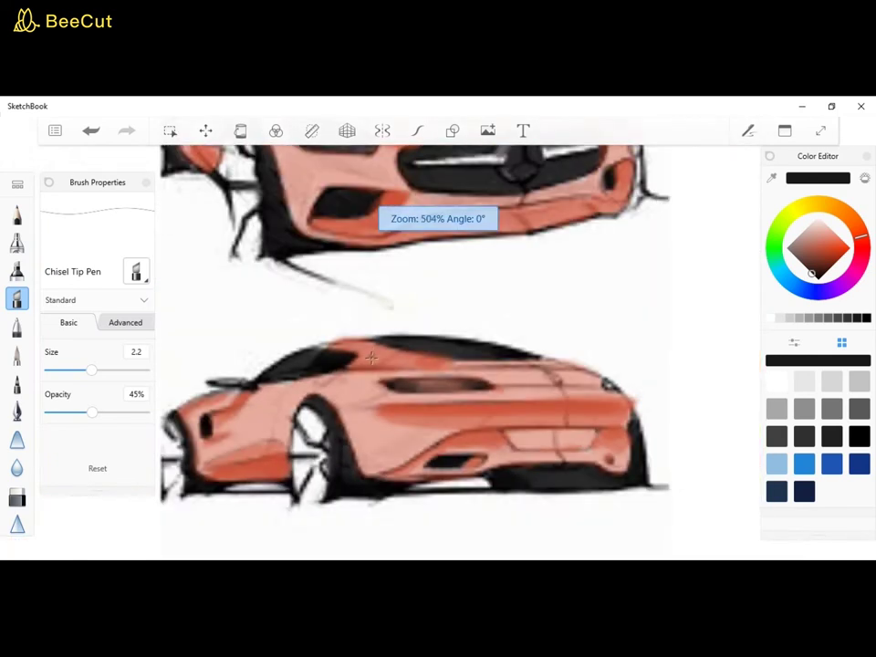
Step: Add near-black shading to the lower car's side sill and the crease below its near taillight, using pen size 2.2 and 45% opacity
scroll(456, 365, up, 5)
scroll(361, 509, down, 7)
scroll(361, 508, down, 2)
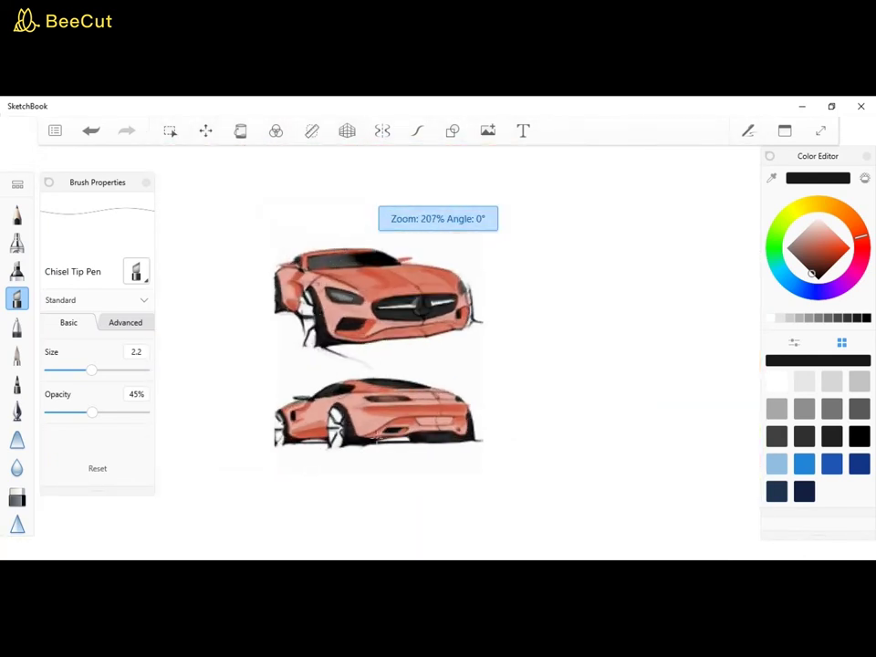
scroll(363, 395, up, 6)
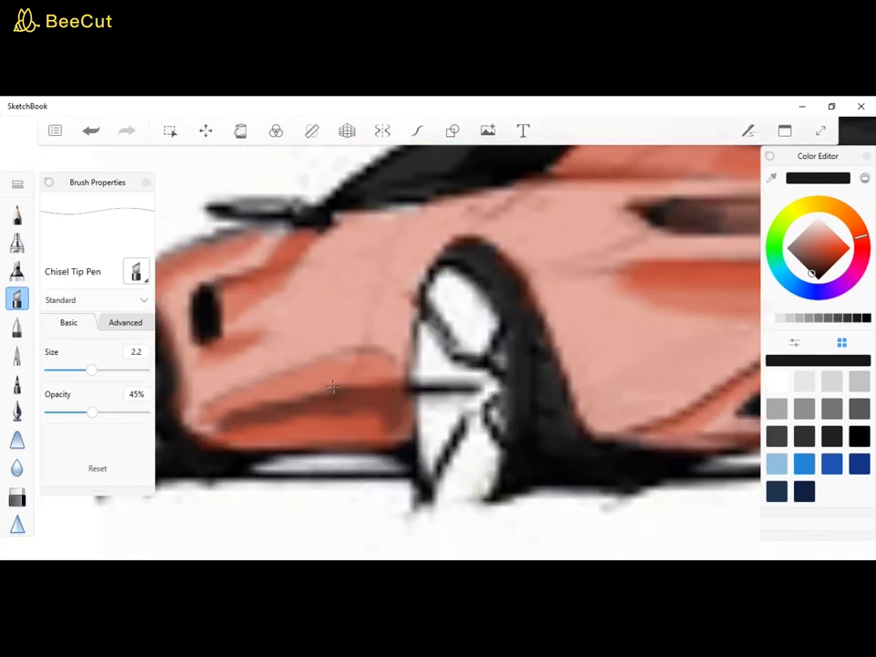
scroll(333, 387, down, 4)
scroll(265, 351, up, 3)
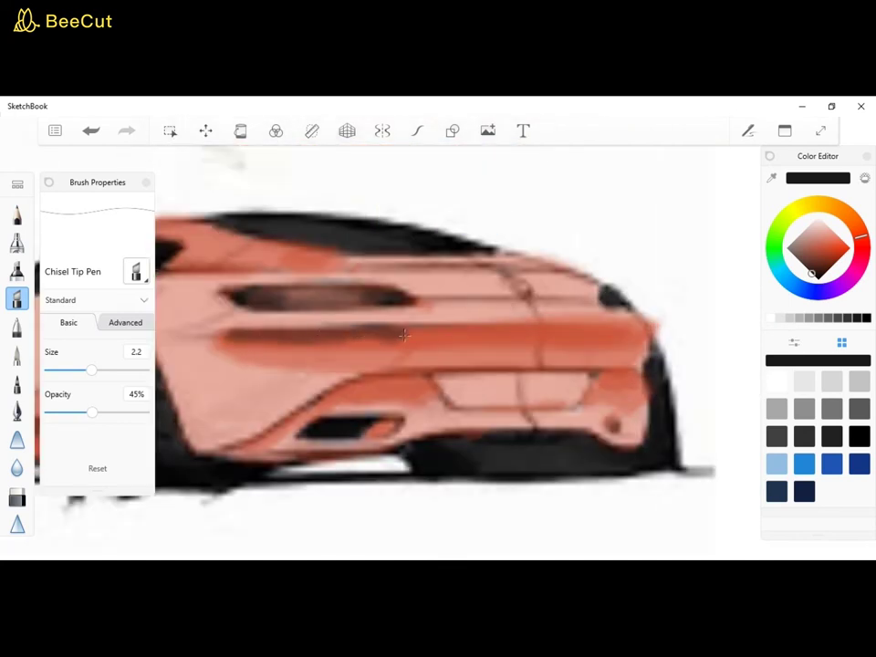
scroll(596, 329, down, 5)
scroll(359, 308, up, 7)
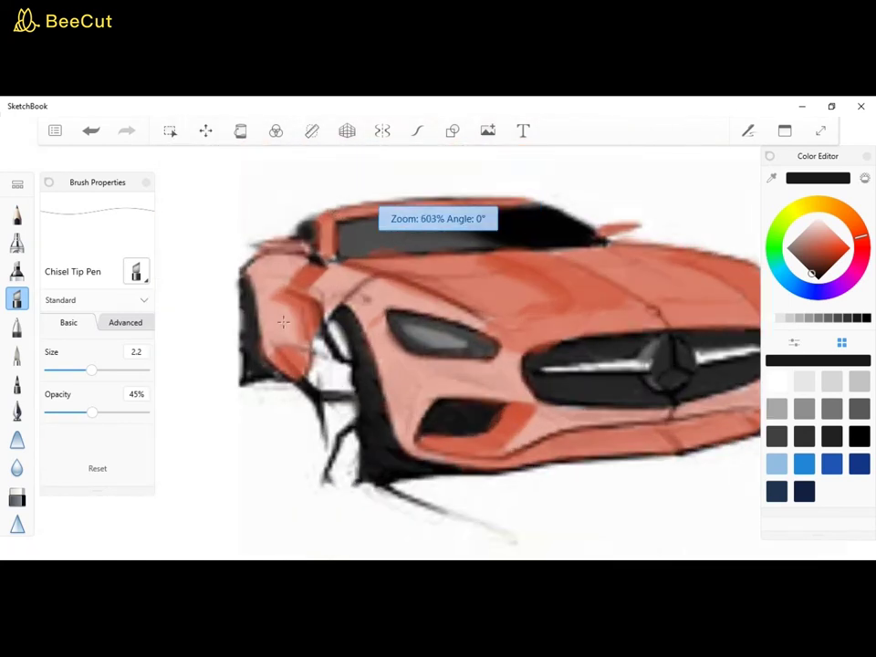
scroll(359, 308, down, 3)
scroll(291, 401, down, 4)
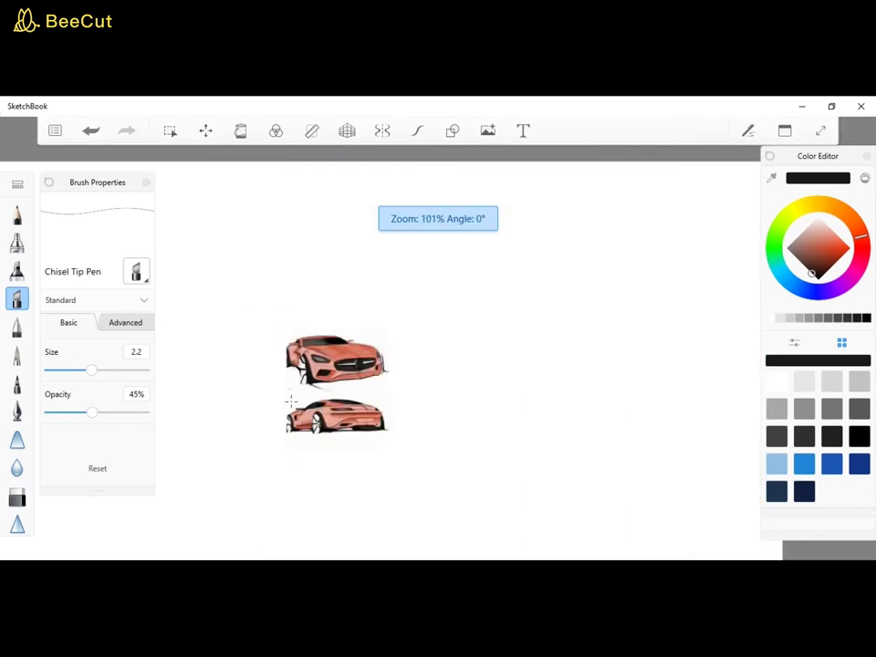
Step: Blend the near-black shading into the red-orange on the lower car's body with the smudge brush
scroll(356, 356, up, 6)
click(17, 467)
scroll(293, 332, up, 3)
mouse_move(293, 332)
mouse_down()
mouse_move(365, 392)
mouse_move(593, 393)
mouse_move(620, 365)
mouse_up()
scroll(297, 325, down, 4)
scroll(424, 322, up, 3)
mouse_move(424, 322)
mouse_down()
mouse_move(469, 337)
mouse_move(748, 322)
mouse_up()
scroll(5, 354, down, 1)
scroll(475, 319, down, 3)
scroll(657, 318, up, 4)
drag(588, 319, 395, 323)
scroll(394, 322, down, 4)
scroll(394, 323, up, 5)
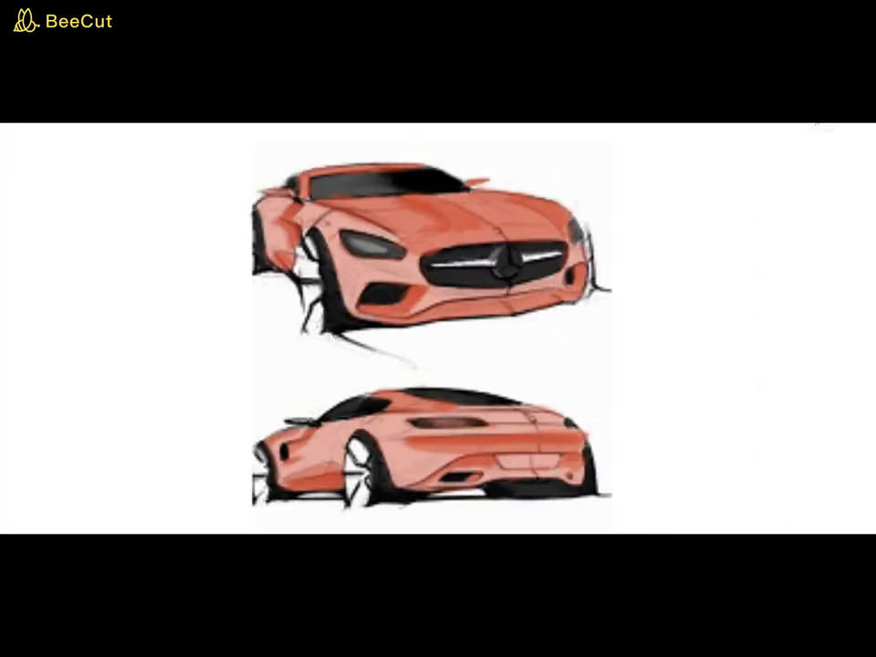